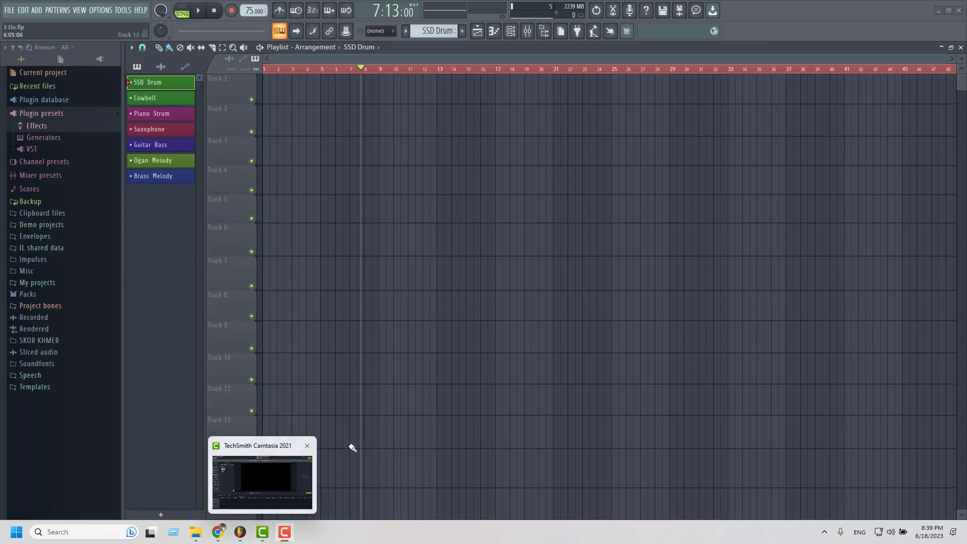
# - Switch to Chrome, listen to a passage of the reference song on YouTube, and pause it before returning to FL Studio
pyautogui.click(218, 532)
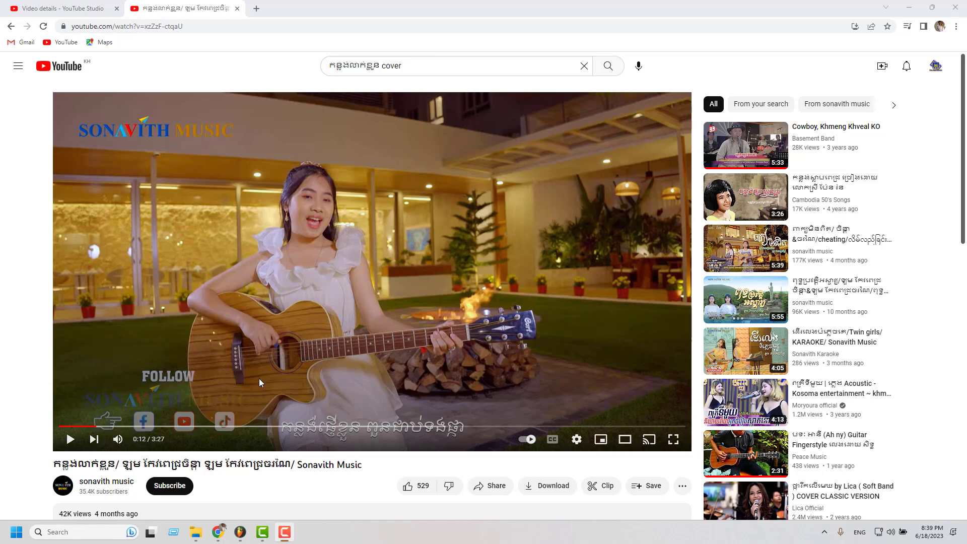
pyautogui.click(66, 441)
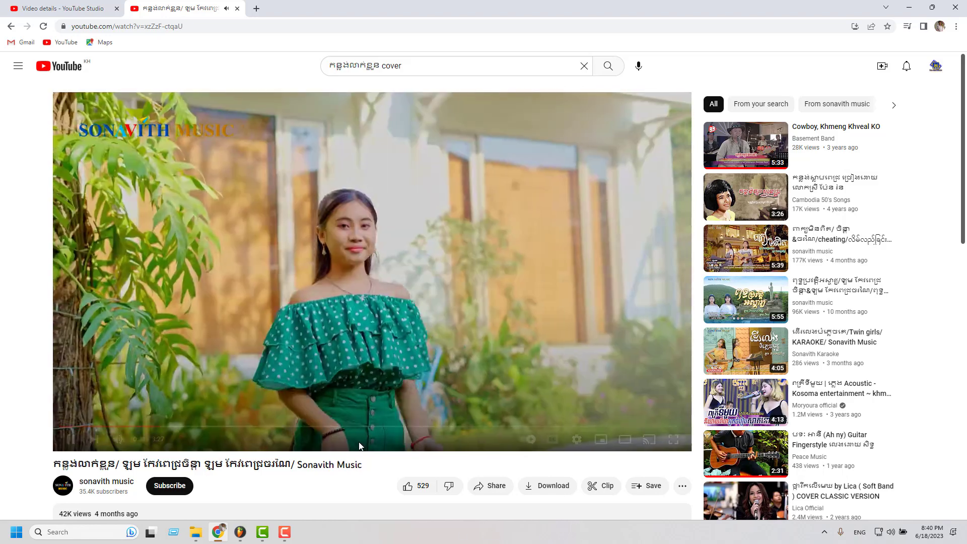
pyautogui.click(383, 304)
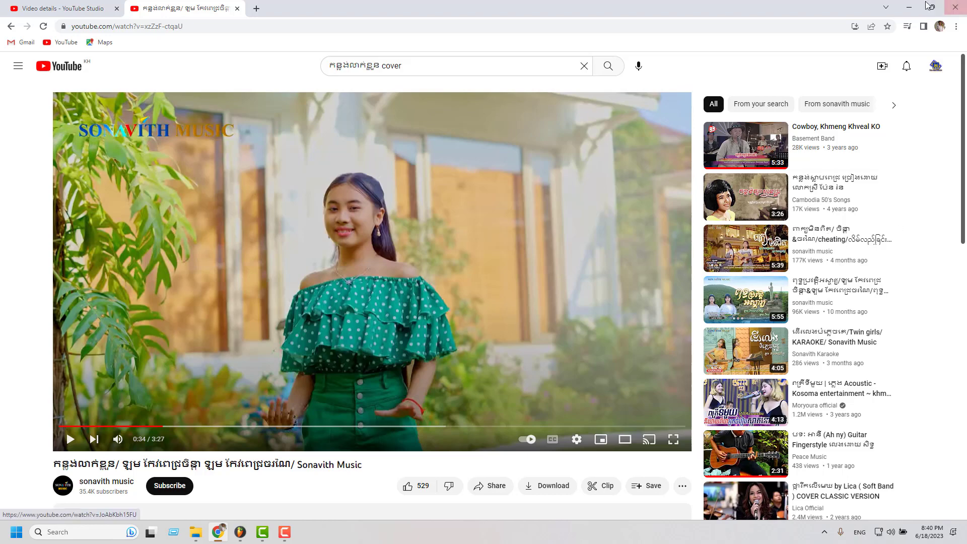
pyautogui.hotkey('alt', 'Tab')
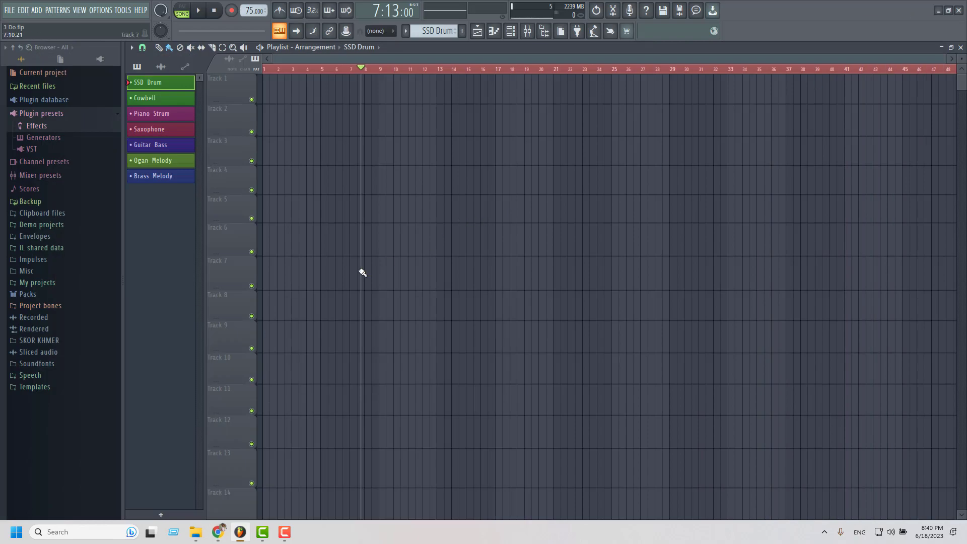
# - Narrow the file browser beside the playlist and display the channel rack over the playlist's first tracks
pyautogui.scroll(4, 285, 241)
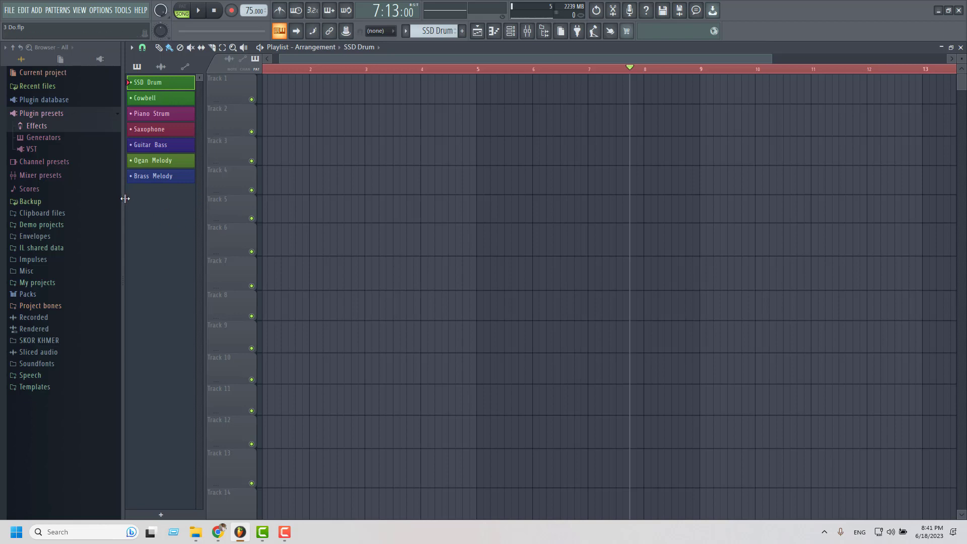
pyautogui.moveTo(121, 198); pyautogui.dragTo(112, 198)
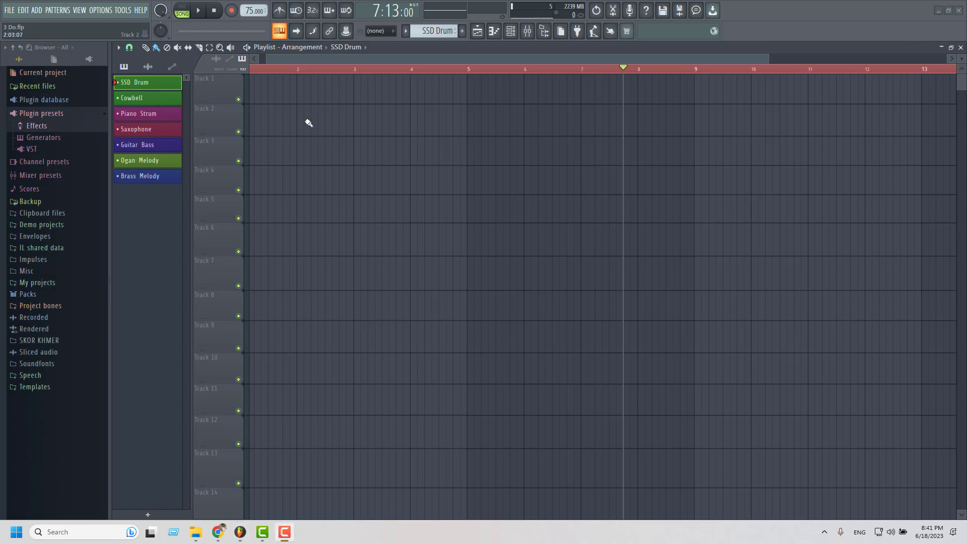
pyautogui.click(526, 31)
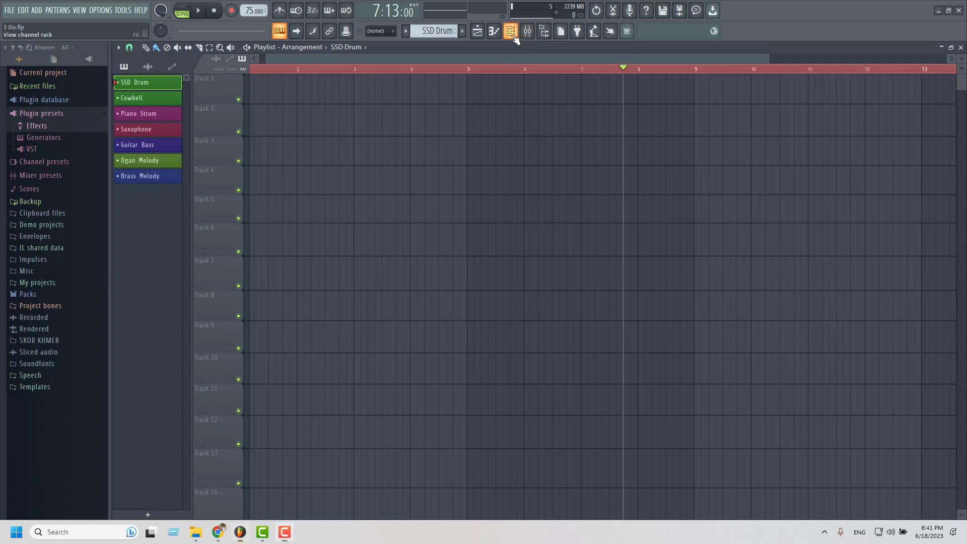
pyautogui.click(510, 31)
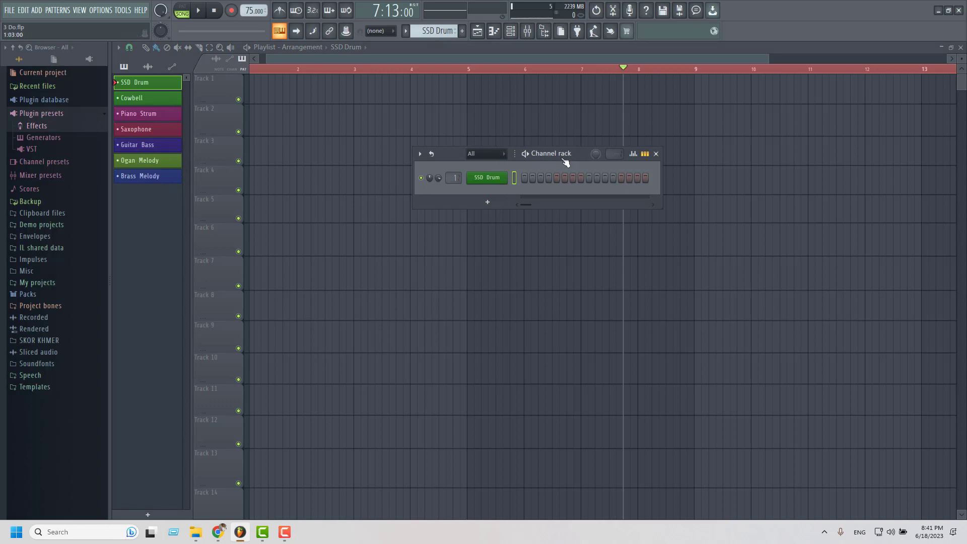
pyautogui.moveTo(569, 162); pyautogui.dragTo(493, 153)
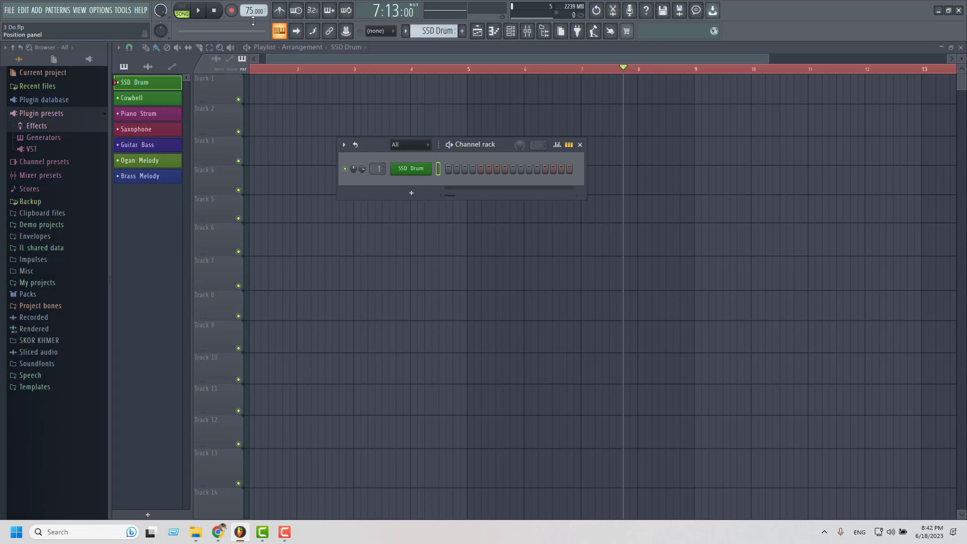
pyautogui.click(573, 521)
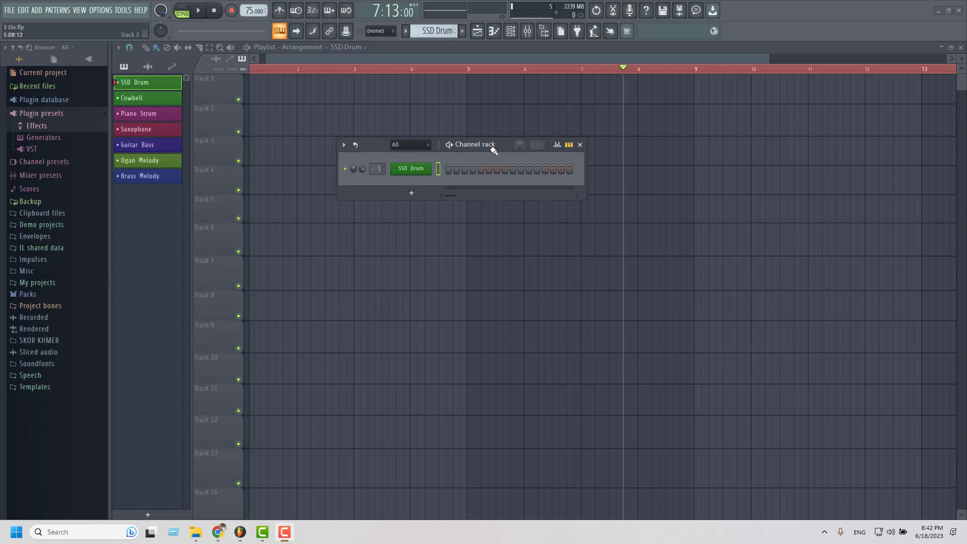
pyautogui.moveTo(494, 150); pyautogui.dragTo(417, 103)
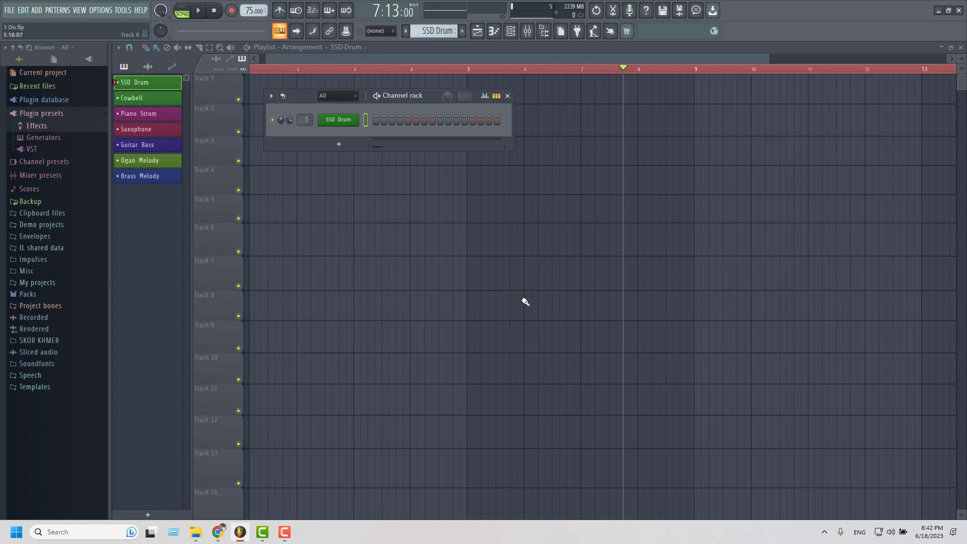
pyautogui.press('F10')
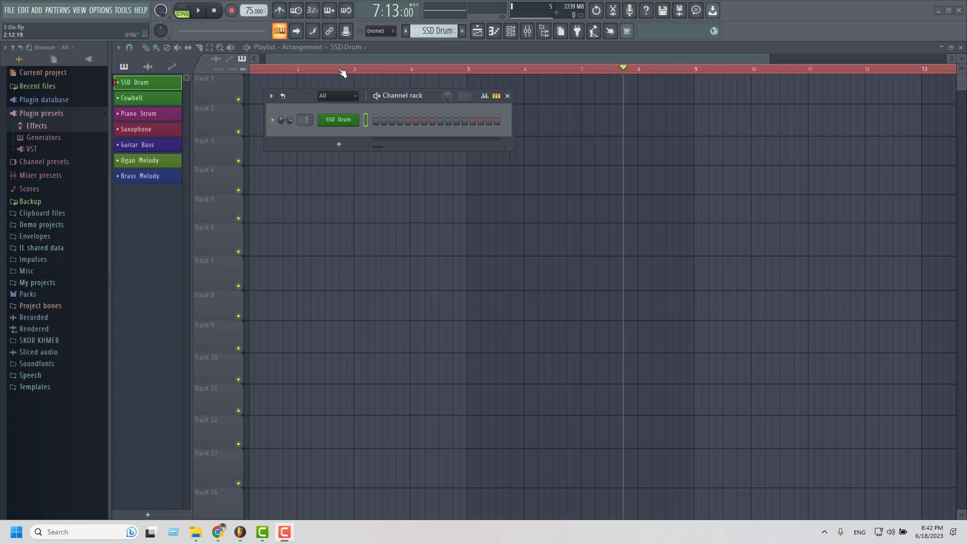
pyautogui.click(266, 66)
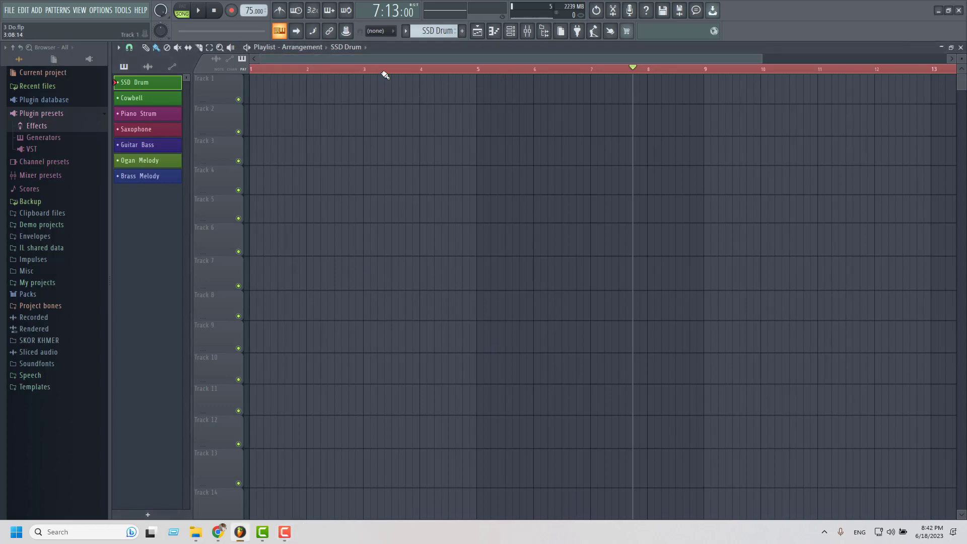
pyautogui.click(287, 64)
pyautogui.moveTo(288, 67); pyautogui.dragTo(436, 71)
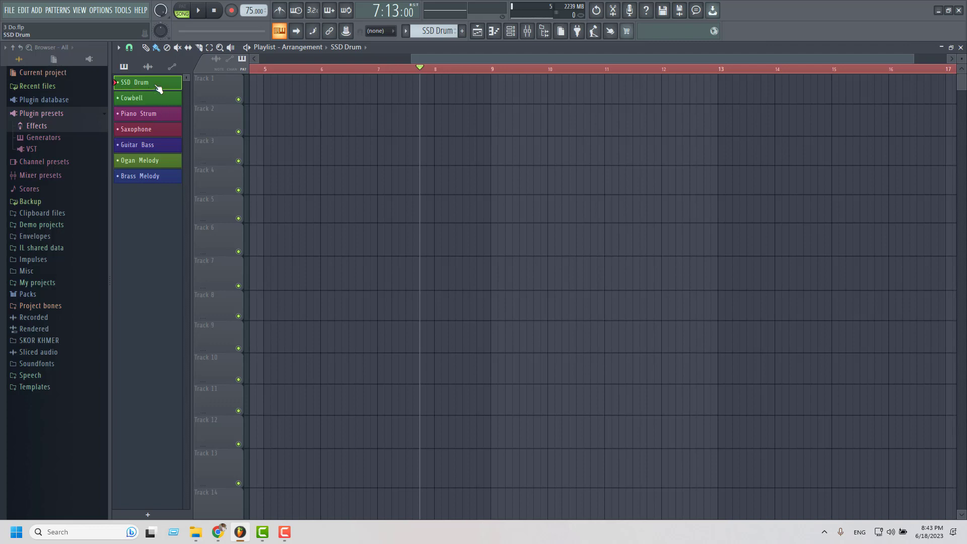
# - Bring the channel rack back up and examine the SSD Drum instrument's mix page, closing the plugin when done
pyautogui.click(510, 31)
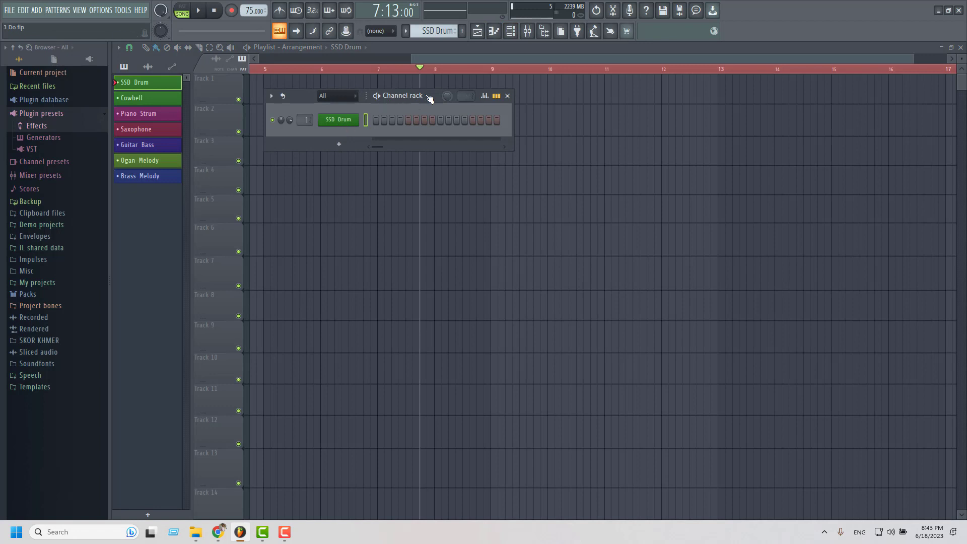
pyautogui.rightClick(346, 119)
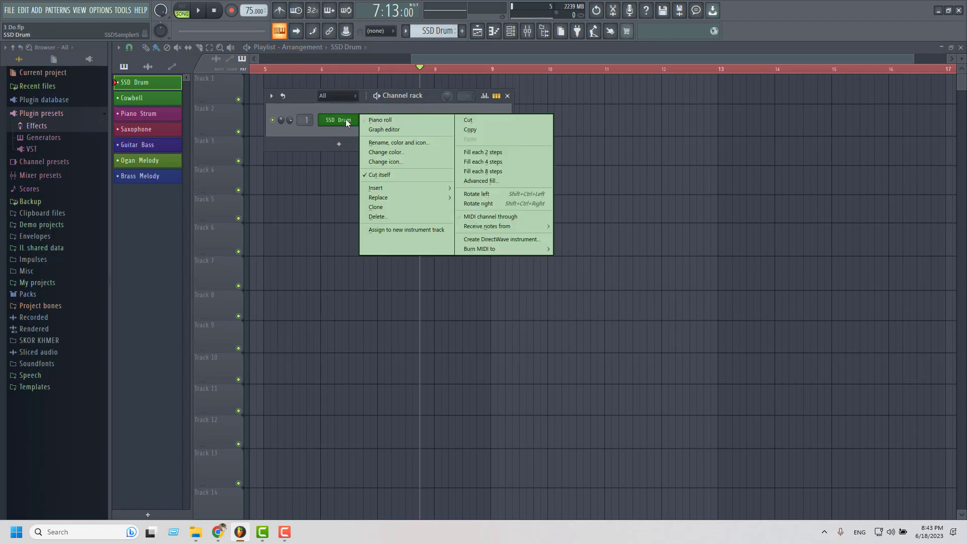
pyautogui.click(404, 96)
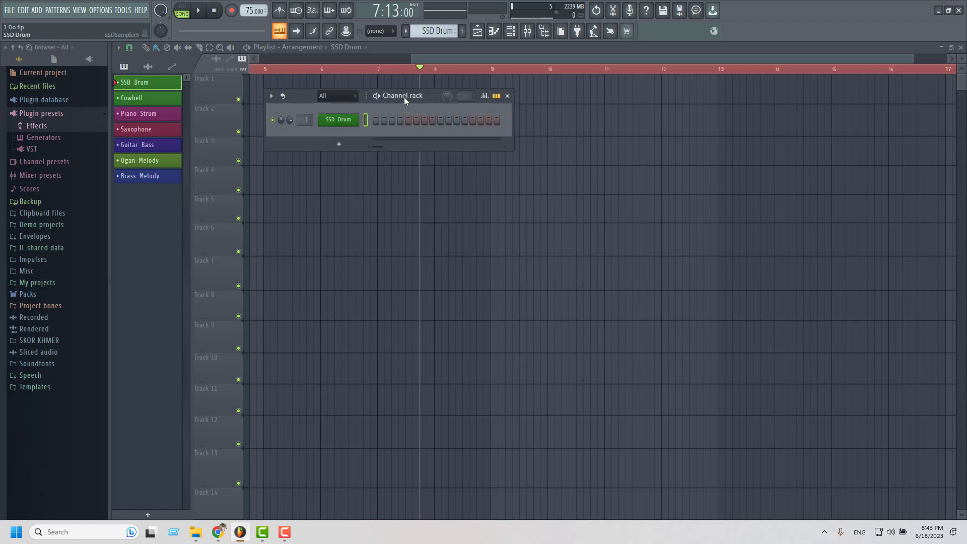
pyautogui.click(348, 120)
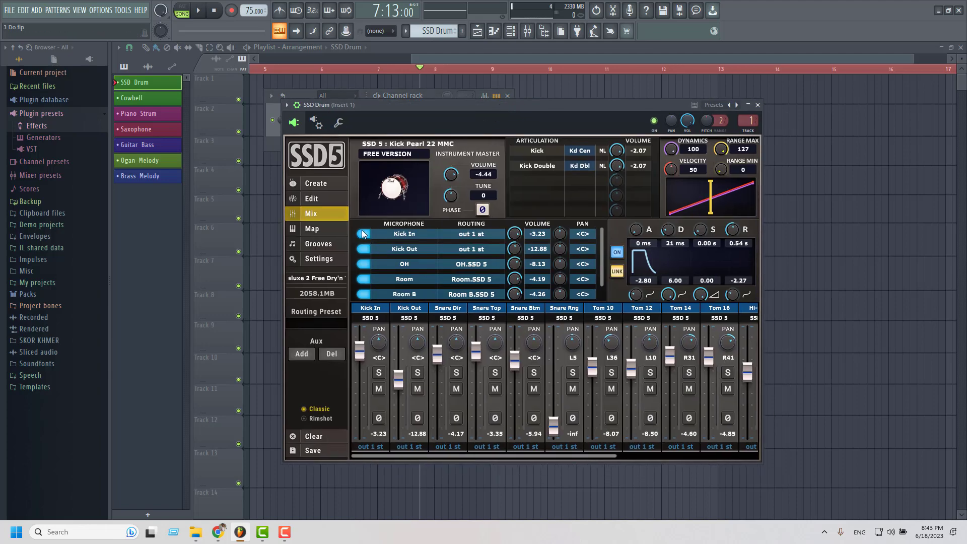
pyautogui.click(758, 105)
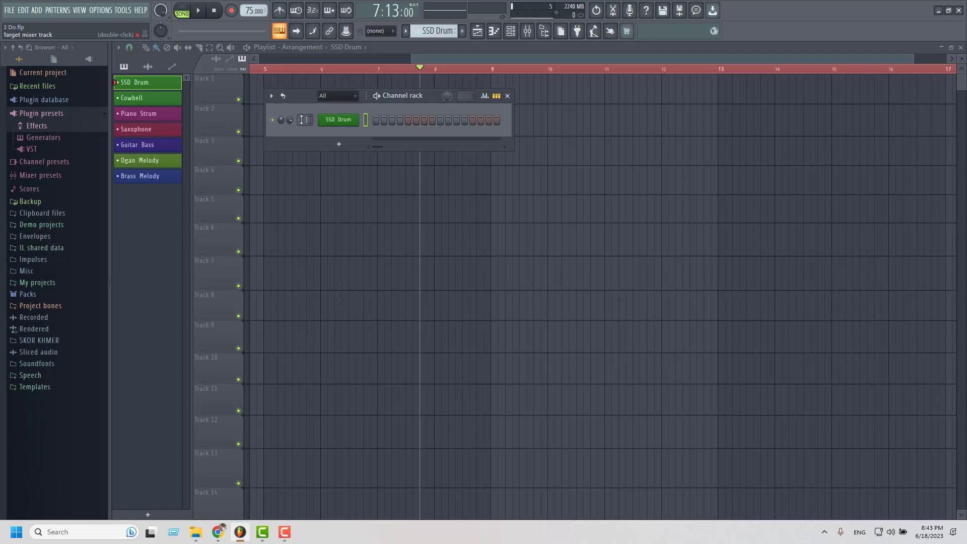
pyautogui.click(341, 121)
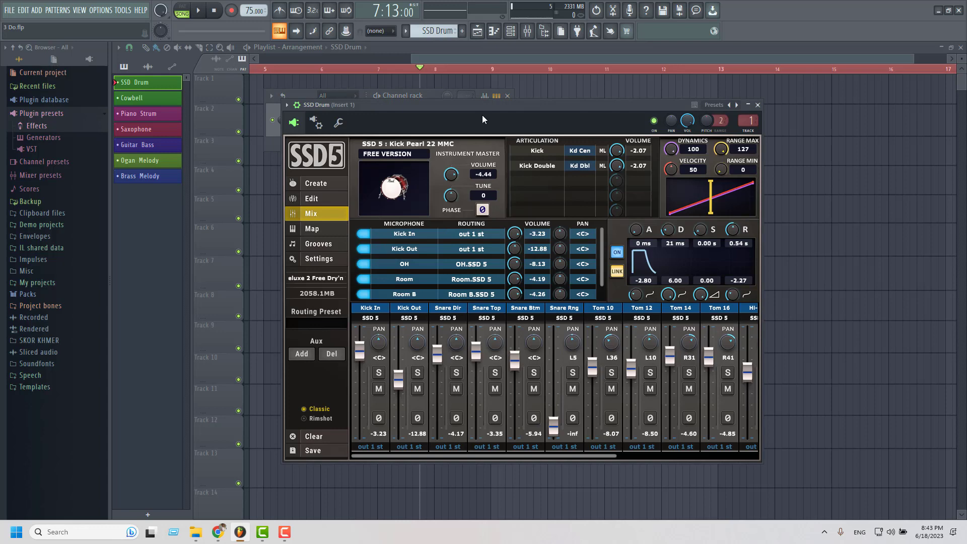
pyautogui.moveTo(485, 103); pyautogui.dragTo(485, 86)
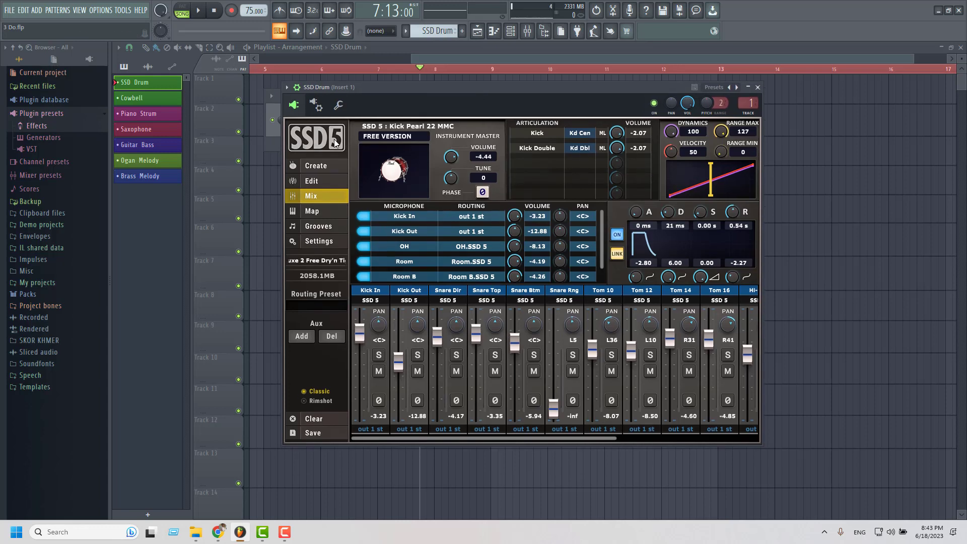
pyautogui.click(757, 87)
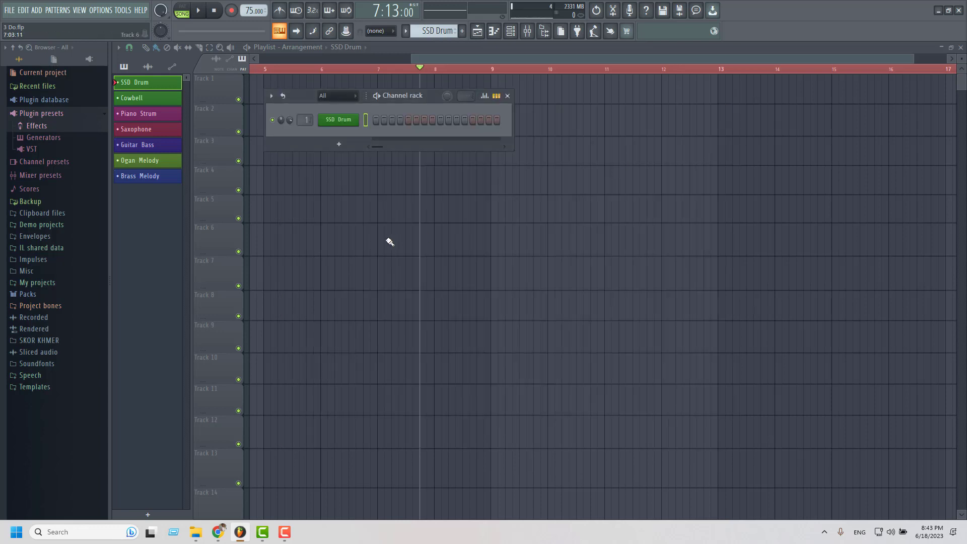
# - Open the piano roll of the SSD Drum channel and zoom in around bar 8
pyautogui.rightClick(351, 122)
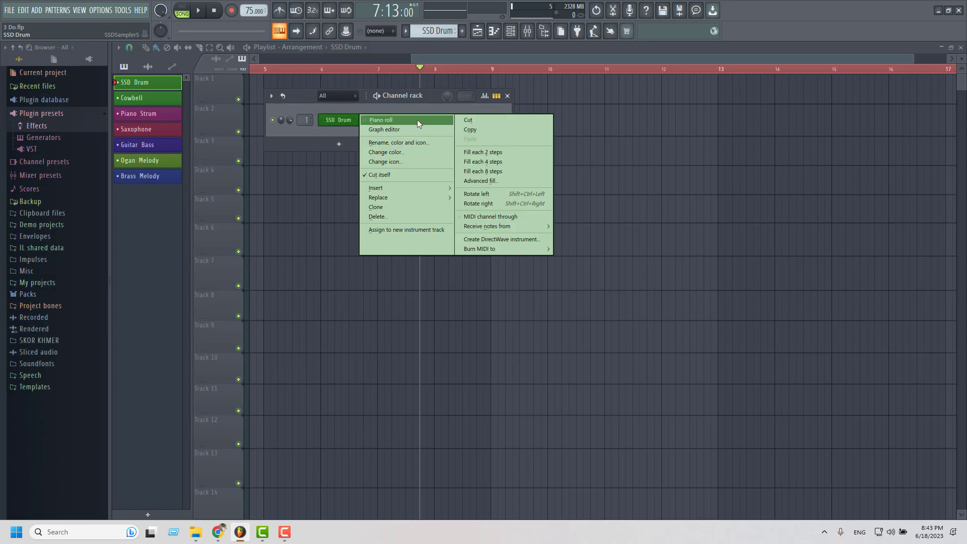
pyautogui.click(398, 120)
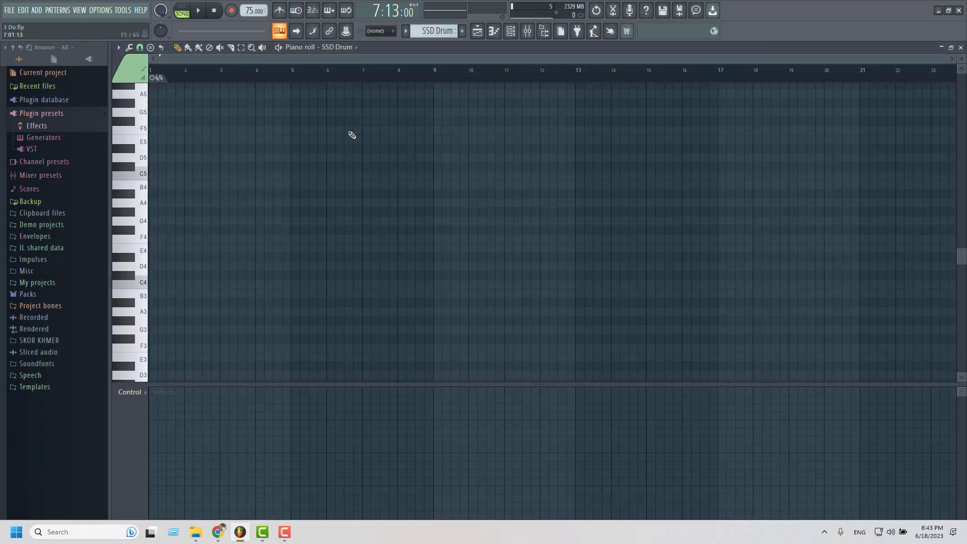
pyautogui.moveTo(312, 64); pyautogui.dragTo(695, 58)
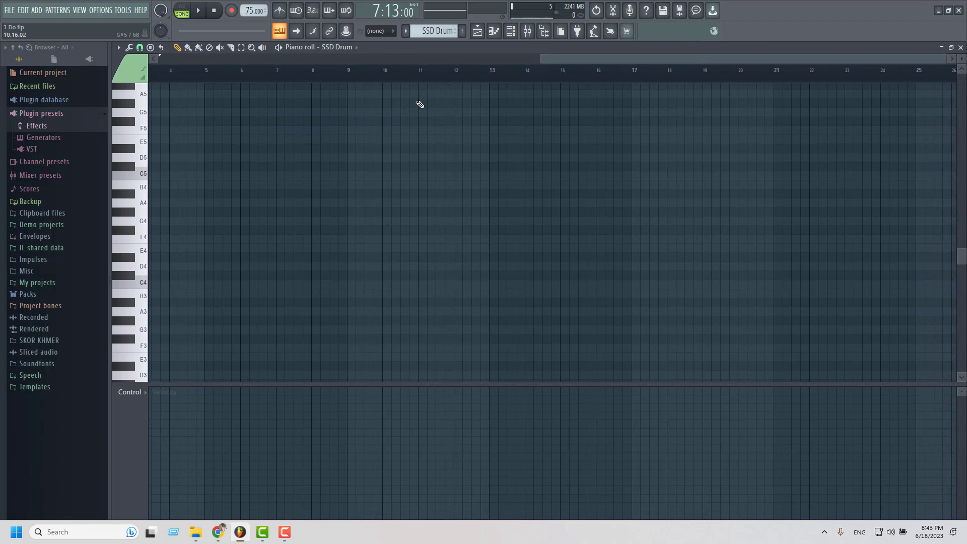
pyautogui.moveTo(541, 59); pyautogui.dragTo(167, 62)
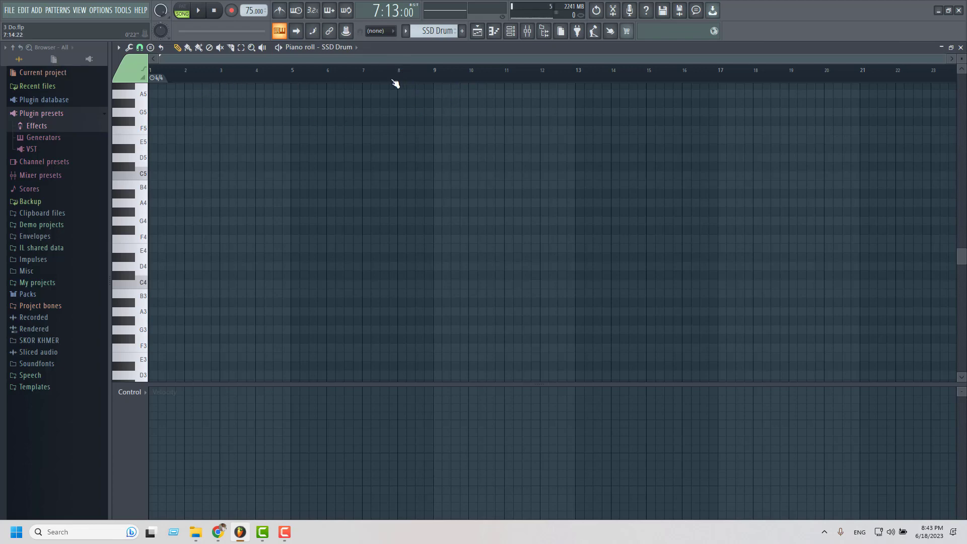
pyautogui.moveTo(281, 61); pyautogui.dragTo(627, 74)
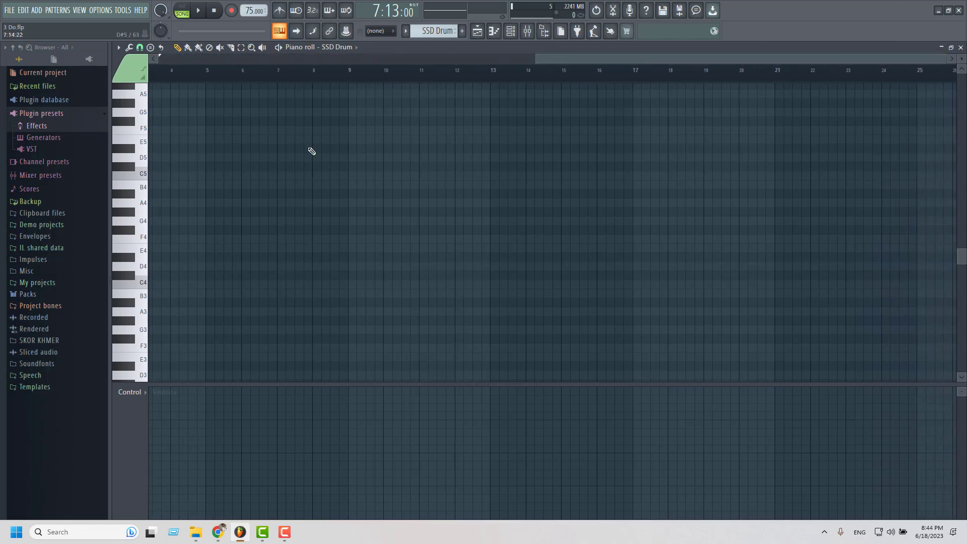
pyautogui.scroll(5, 300, 188)
pyautogui.moveTo(283, 64); pyautogui.dragTo(955, 61)
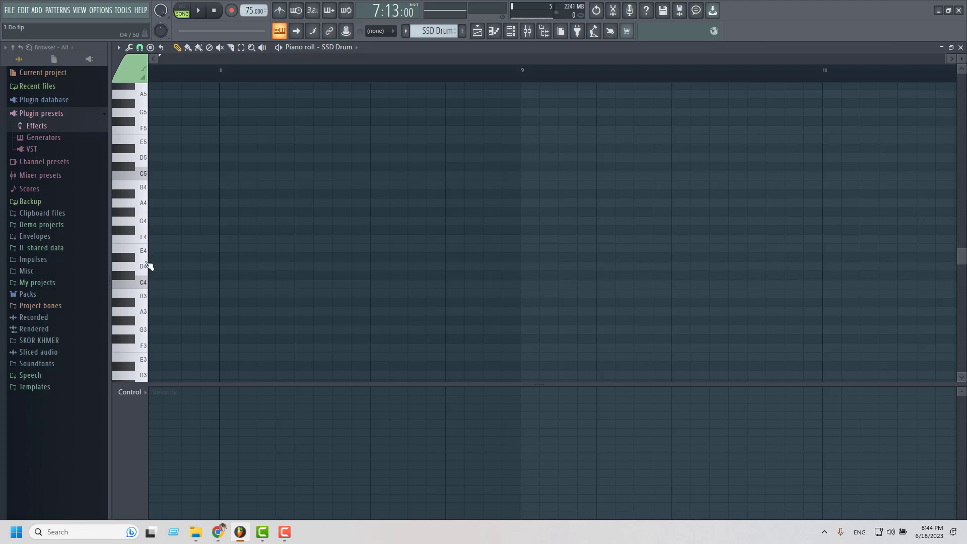
# - Audition the drum sounds on the piano roll's lower-octave keys, comparing B2, C3 and D3
pyautogui.scroll(-1, 148, 267)
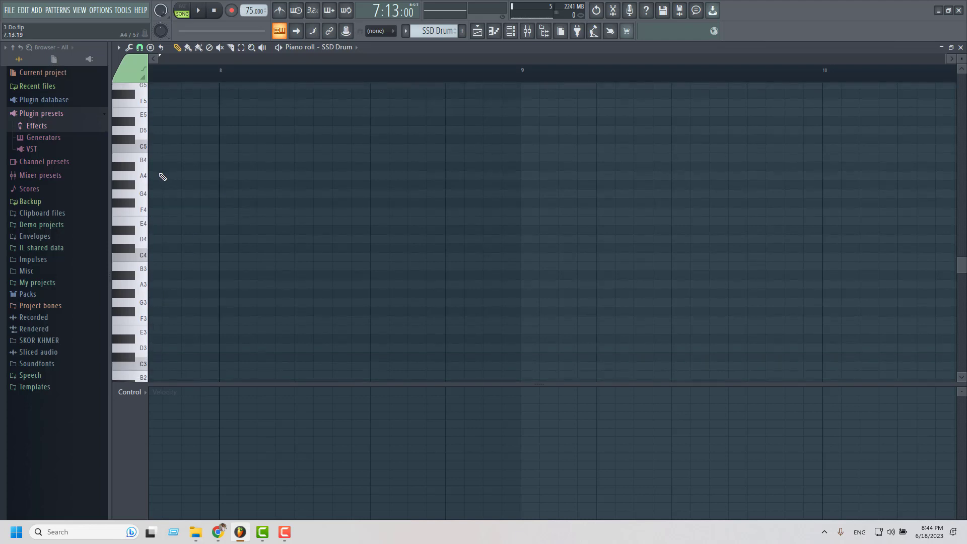
pyautogui.click(149, 152)
pyautogui.scroll(-7, 151, 333)
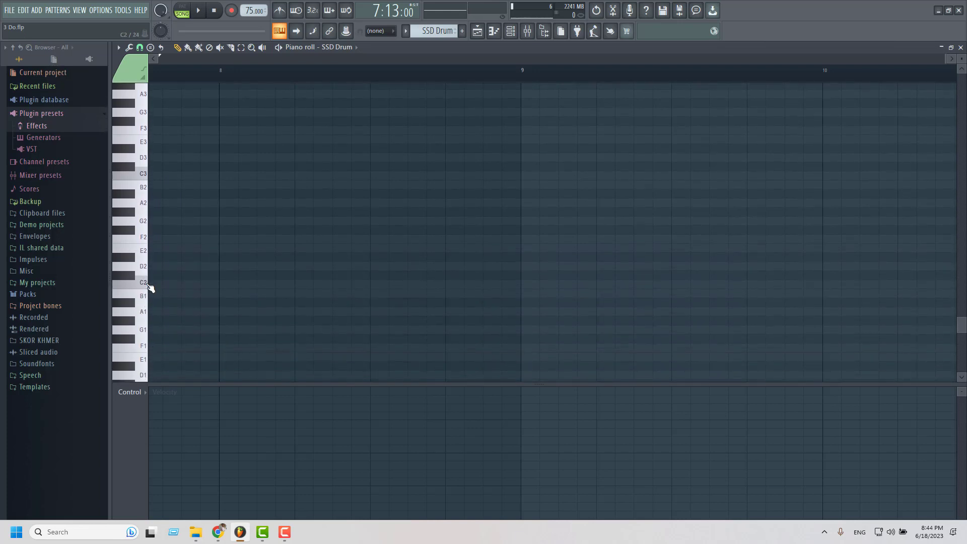
pyautogui.click(142, 268)
pyautogui.click(136, 277)
pyautogui.click(147, 174)
pyautogui.scroll(3, 145, 237)
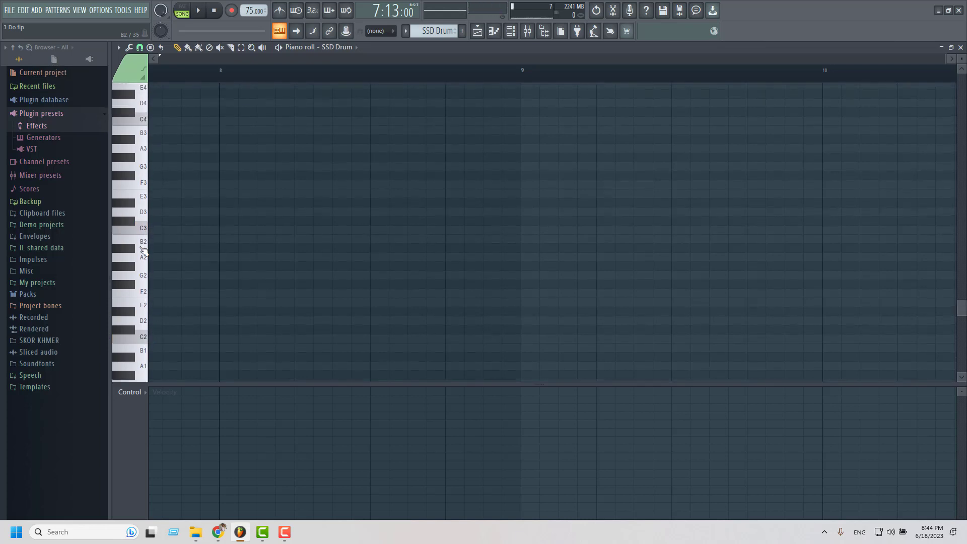
pyautogui.click(144, 229)
pyautogui.click(144, 212)
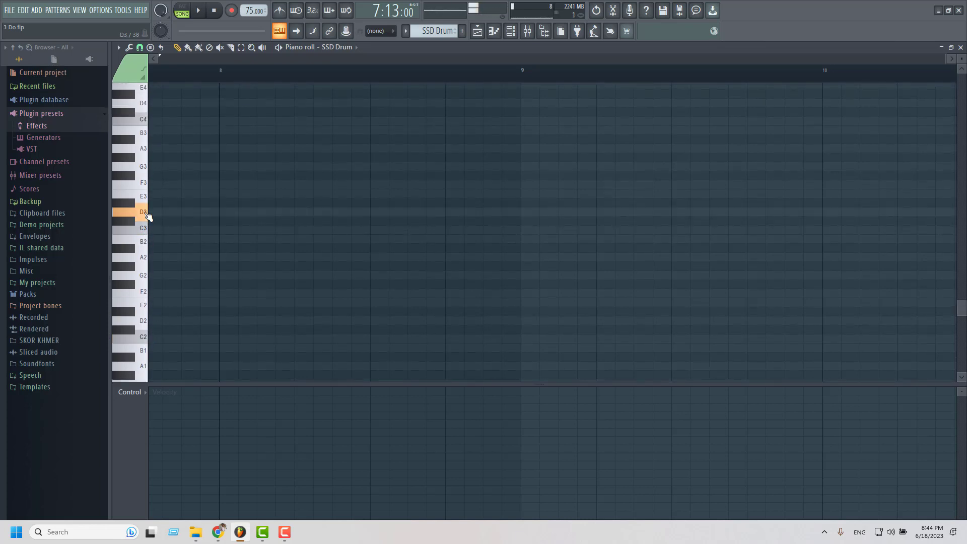
pyautogui.click(141, 227)
pyautogui.click(145, 243)
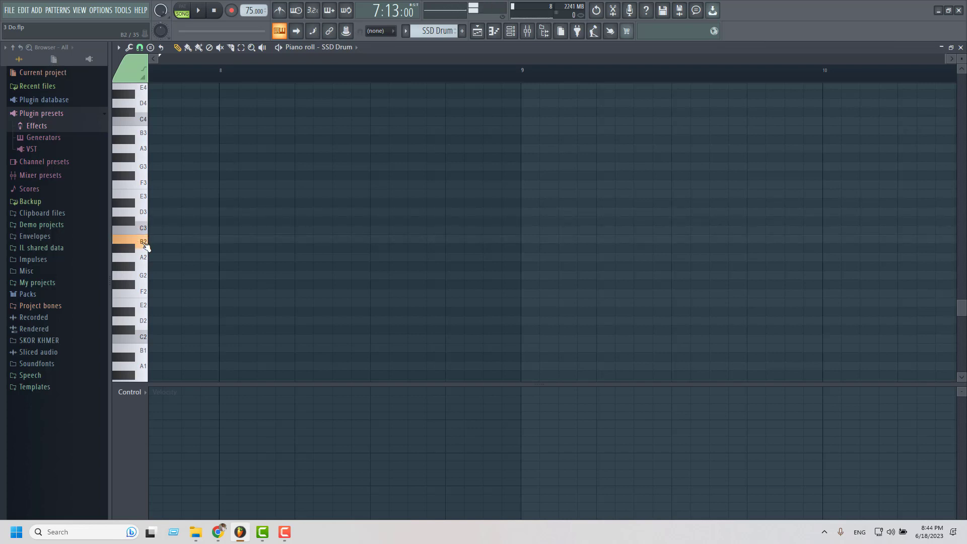
pyautogui.click(143, 228)
pyautogui.click(143, 243)
pyautogui.click(143, 229)
pyautogui.click(143, 230)
pyautogui.click(144, 240)
pyautogui.click(141, 234)
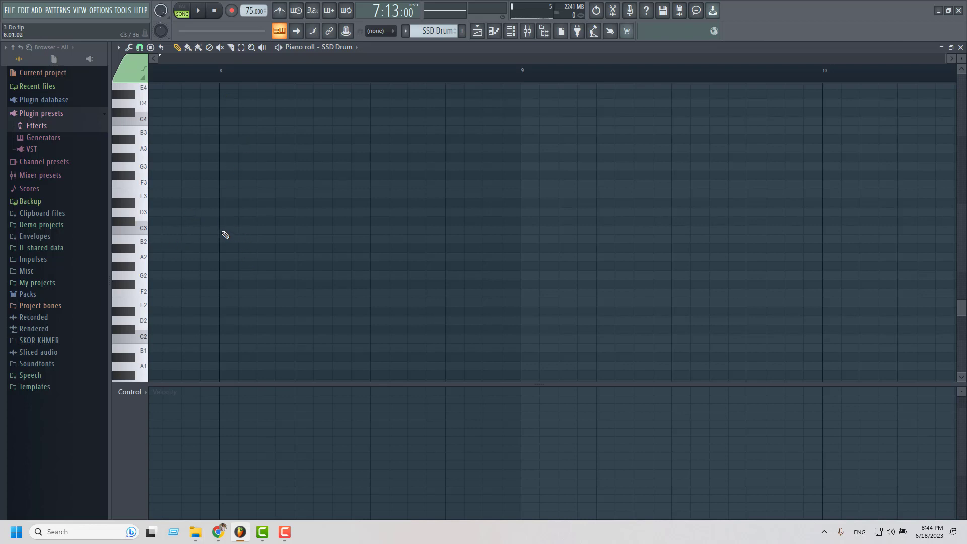
# - Place a C3 note at the start of bar 8 and shorten it to one step
pyautogui.click(224, 230)
pyautogui.moveTo(366, 230); pyautogui.dragTo(244, 232)
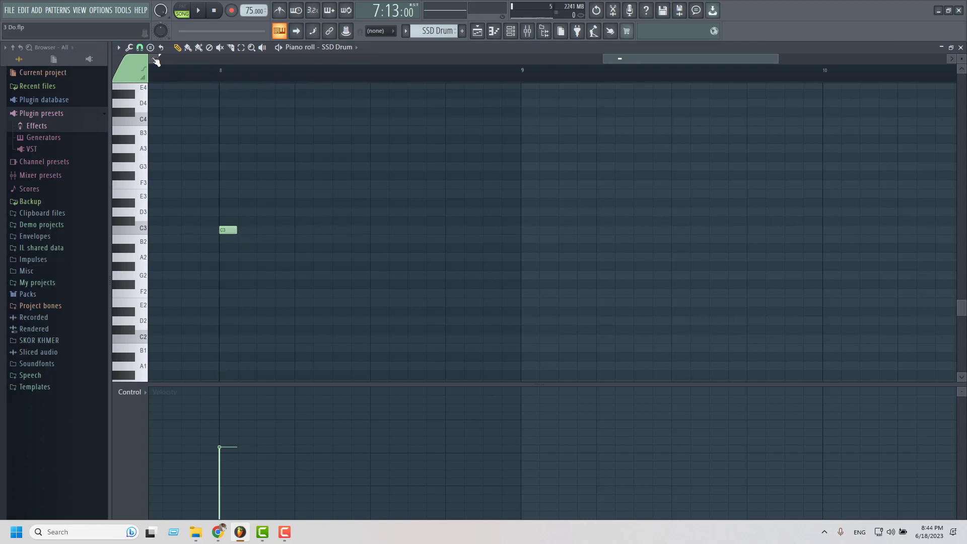
pyautogui.click(146, 51)
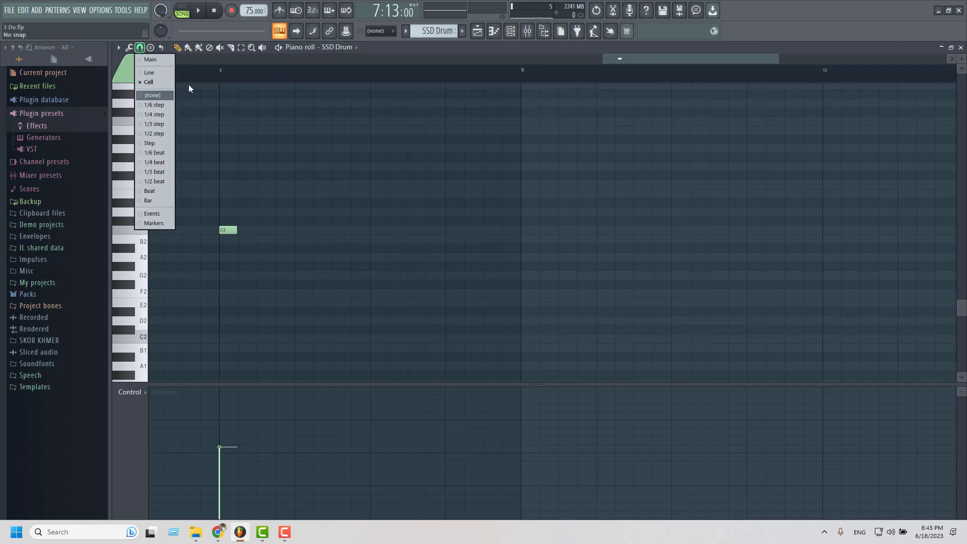
pyautogui.click(251, 111)
pyautogui.rightClick(245, 111)
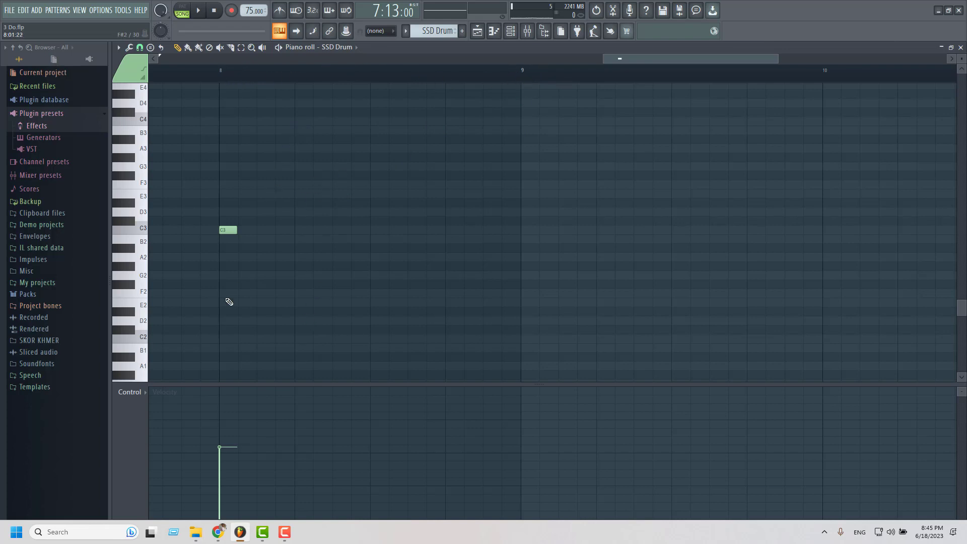
# - Add one-step C3 notes at steps 9, 12, 13 and 16 of bar 8
pyautogui.click(145, 234)
pyautogui.click(143, 240)
pyautogui.click(376, 230)
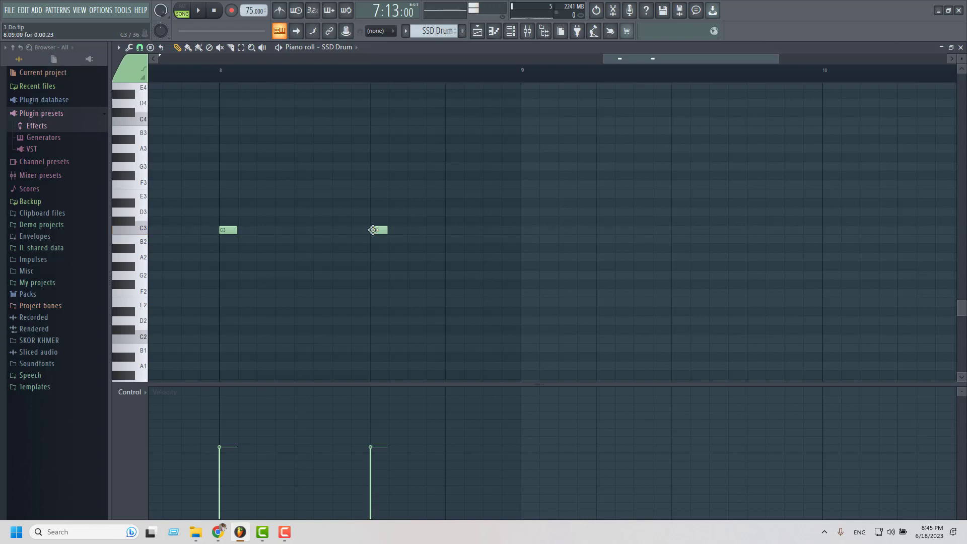
pyautogui.click(432, 231)
pyautogui.click(453, 230)
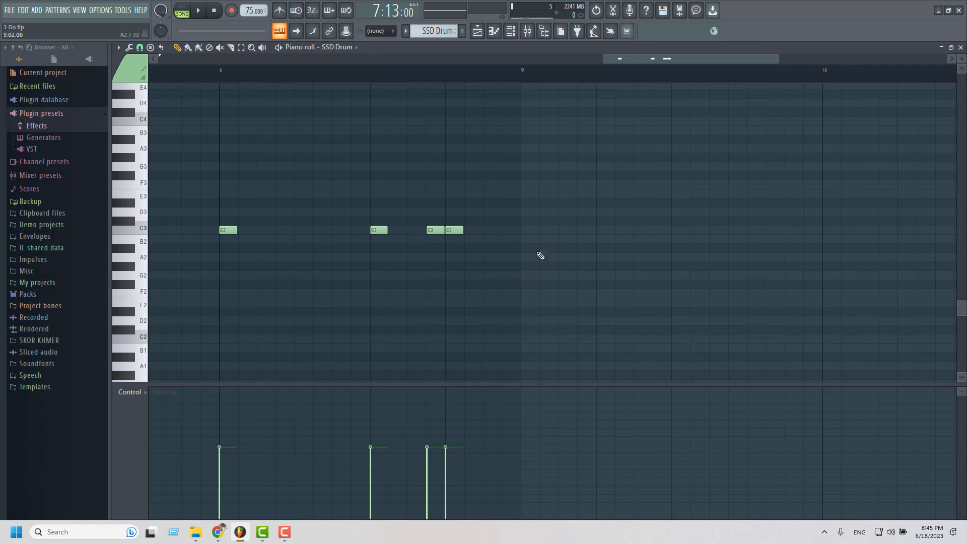
pyautogui.click(509, 231)
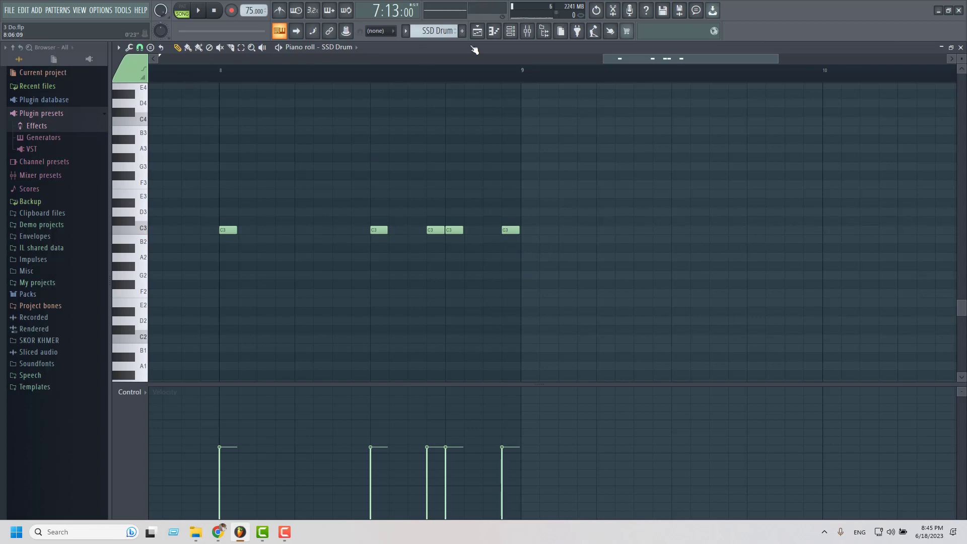
# - Switch playback to pattern mode and play back the C3 notes of bar 8
pyautogui.press('space')
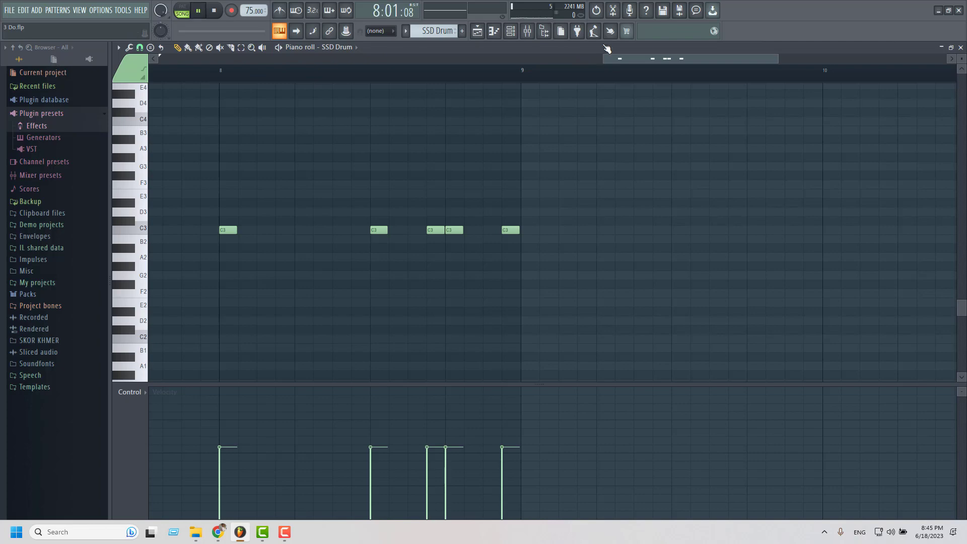
pyautogui.click(288, 49)
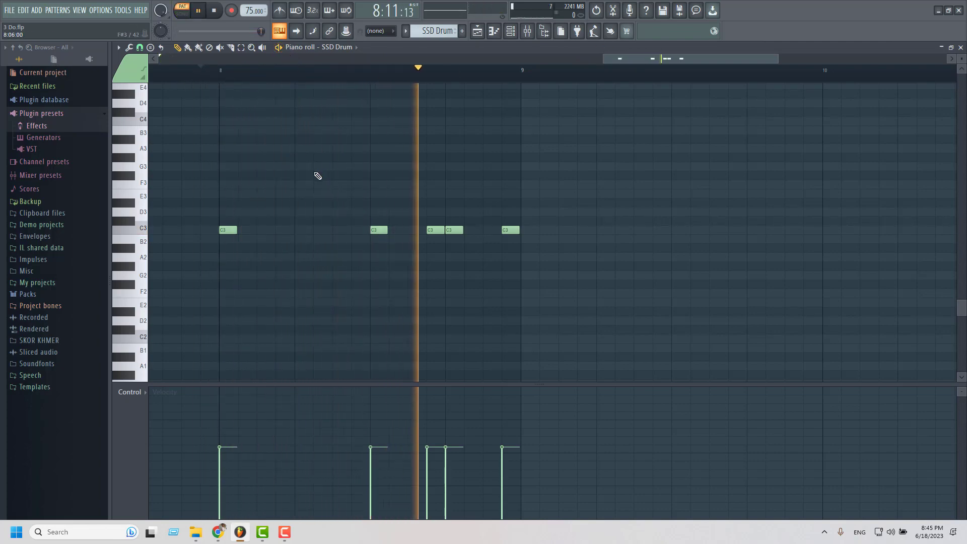
pyautogui.press('space')
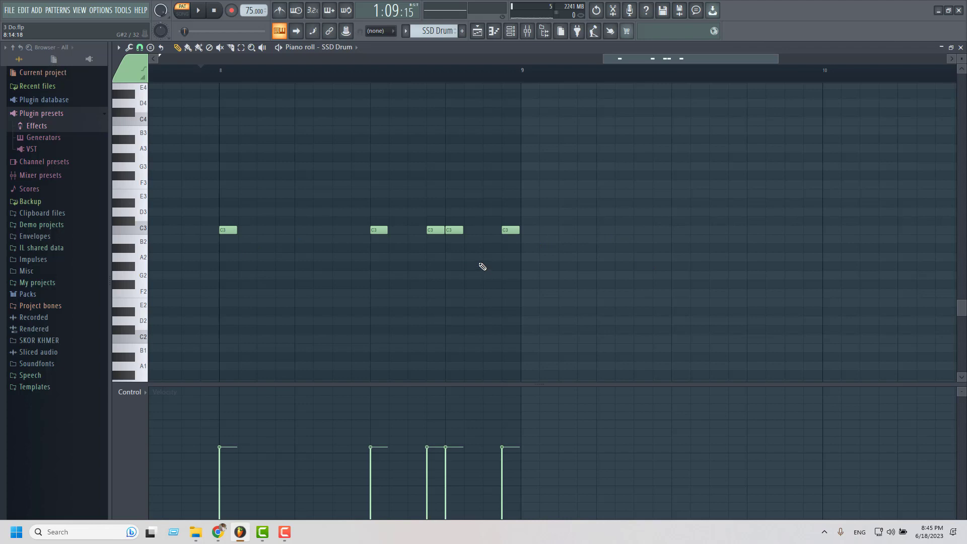
# - Audition the drum sounds around D3 on the piano roll's keys, comparing C#3 and D3
pyautogui.scroll(-2, 403, 263)
pyautogui.scroll(-1, 331, 255)
pyautogui.scroll(1, 313, 255)
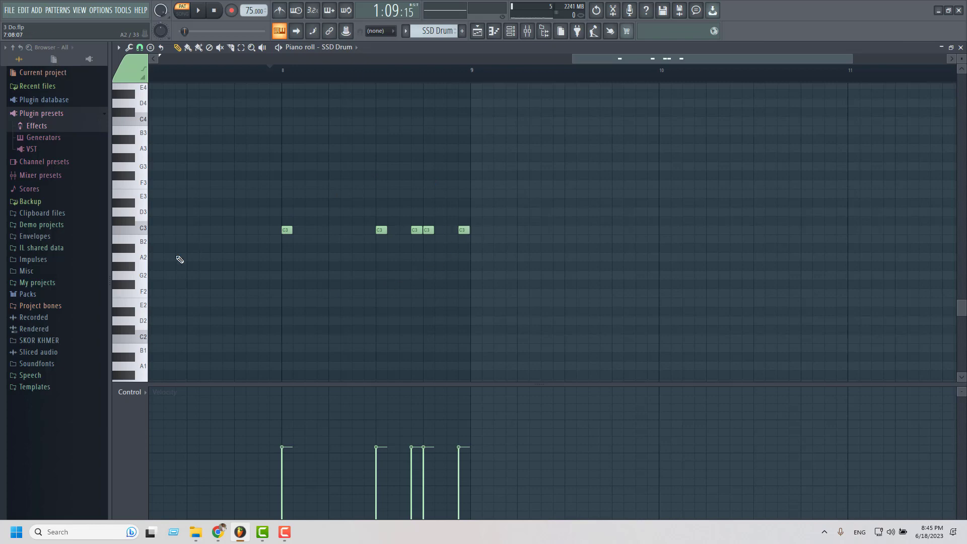
pyautogui.click(147, 216)
pyautogui.click(147, 216)
pyautogui.click(147, 215)
pyautogui.click(147, 216)
pyautogui.click(132, 223)
pyautogui.click(147, 208)
pyautogui.click(134, 223)
pyautogui.click(138, 214)
pyautogui.click(140, 213)
pyautogui.click(142, 212)
# - Place a one-step note at step 3 of bar 8 and set its pitch to D#3 after auditioning that sound
pyautogui.click(309, 213)
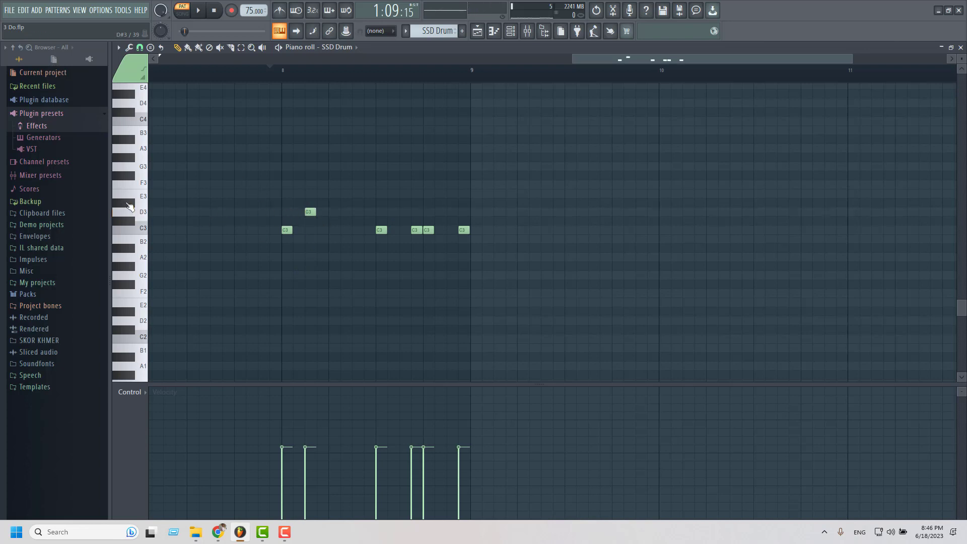
pyautogui.click(130, 206)
pyautogui.click(133, 208)
pyautogui.click(135, 208)
pyautogui.click(310, 212)
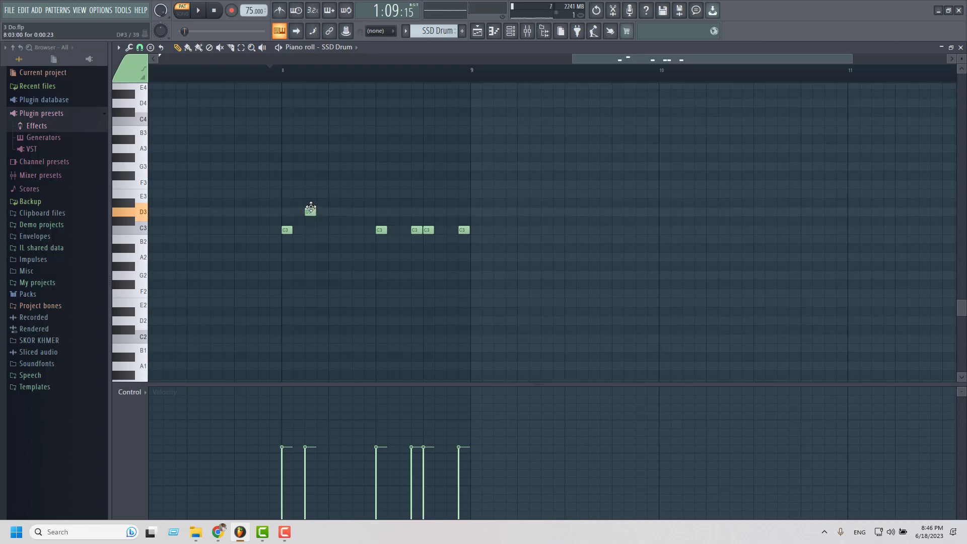
pyautogui.moveTo(311, 212); pyautogui.dragTo(310, 203)
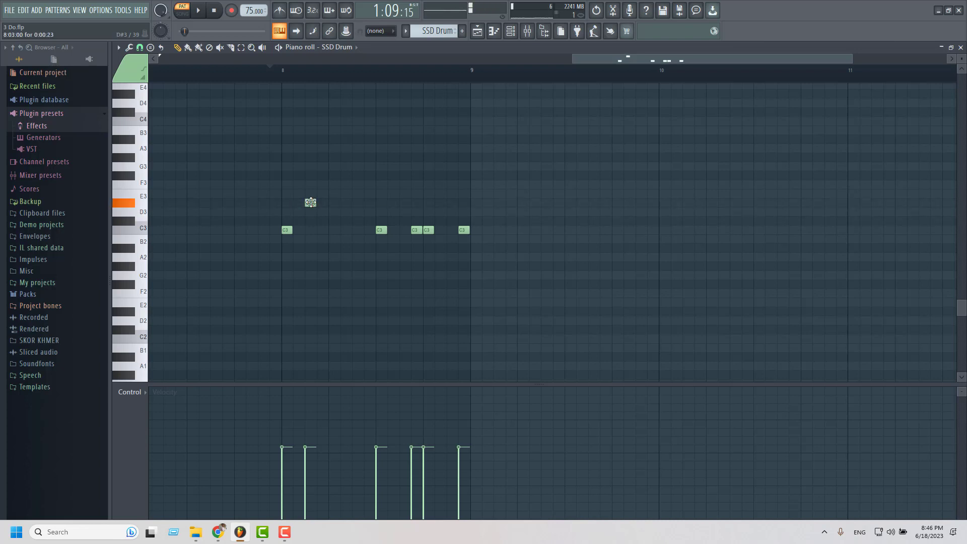
# - Add one-step D#3 notes at steps 5, 11 and 13 of bar 8
pyautogui.click(136, 206)
pyautogui.click(333, 203)
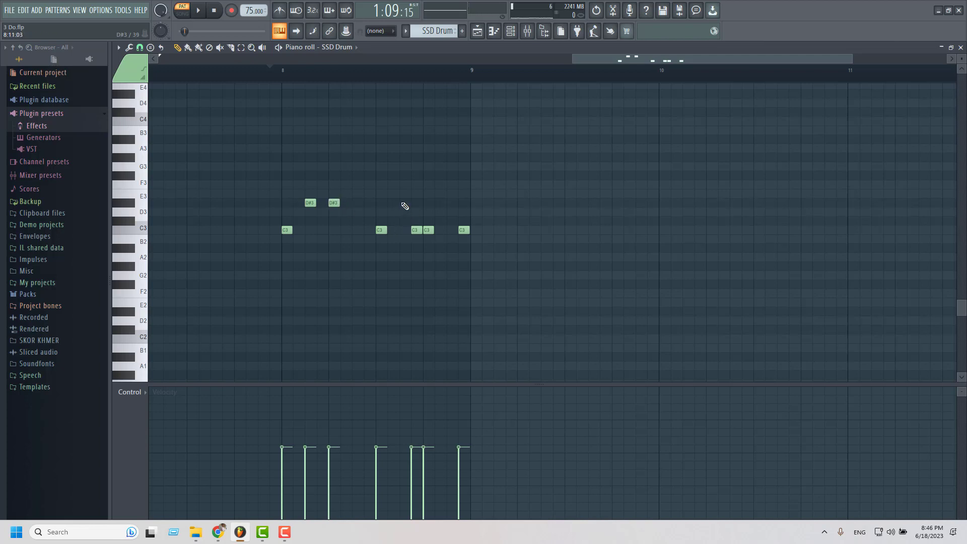
pyautogui.click(404, 203)
pyautogui.click(426, 203)
# - Play the pattern back from step 11 of bar 7 to check the C3 and D#3 notes together
pyautogui.click(211, 78)
pyautogui.press('space')
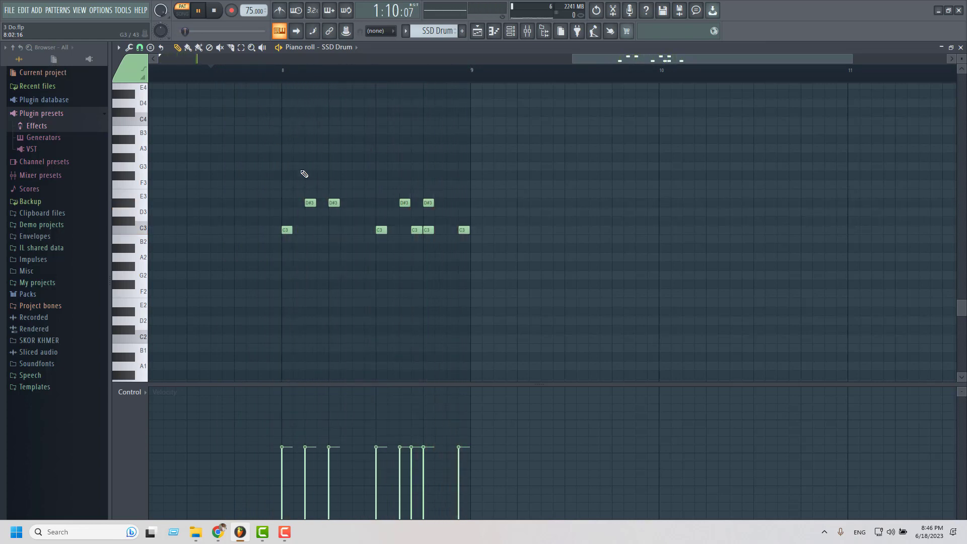
pyautogui.press('space')
# - Audition the F#3 sound and fill steps 2 to 16 of bar 8 with one-step F#3 notes
pyautogui.click(135, 177)
pyautogui.click(136, 180)
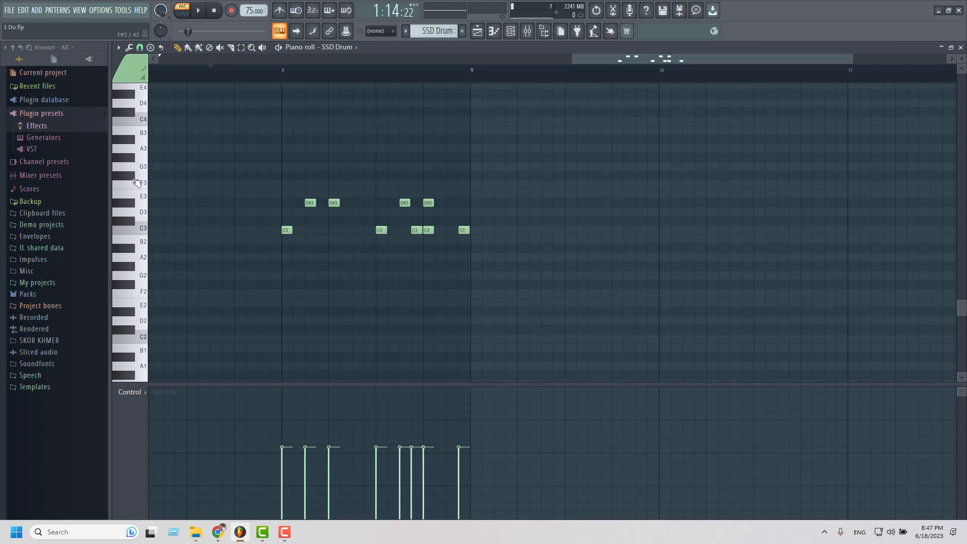
pyautogui.click(135, 180)
pyautogui.click(130, 179)
pyautogui.click(298, 176)
pyautogui.click(310, 176)
pyautogui.click(322, 176)
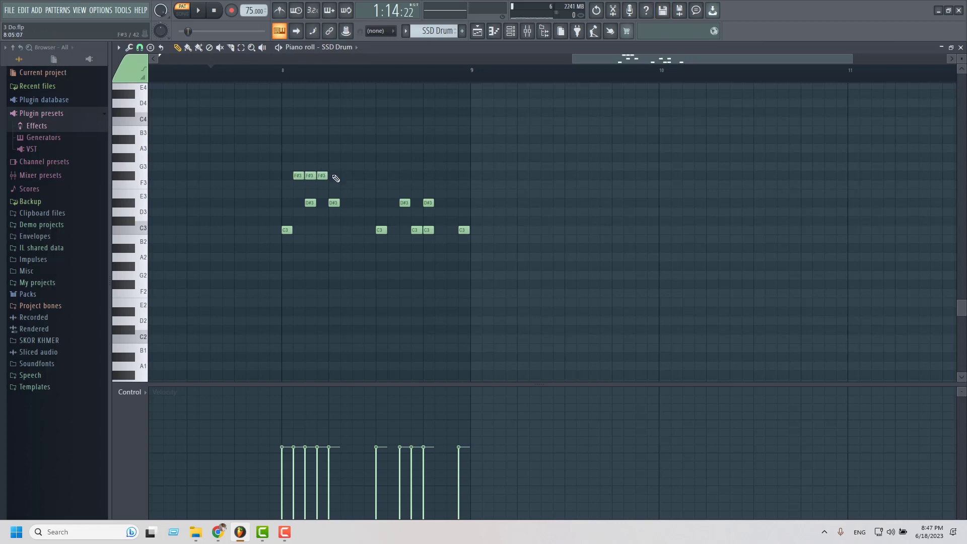
pyautogui.click(333, 176)
pyautogui.click(346, 176)
pyautogui.click(357, 176)
pyautogui.click(369, 176)
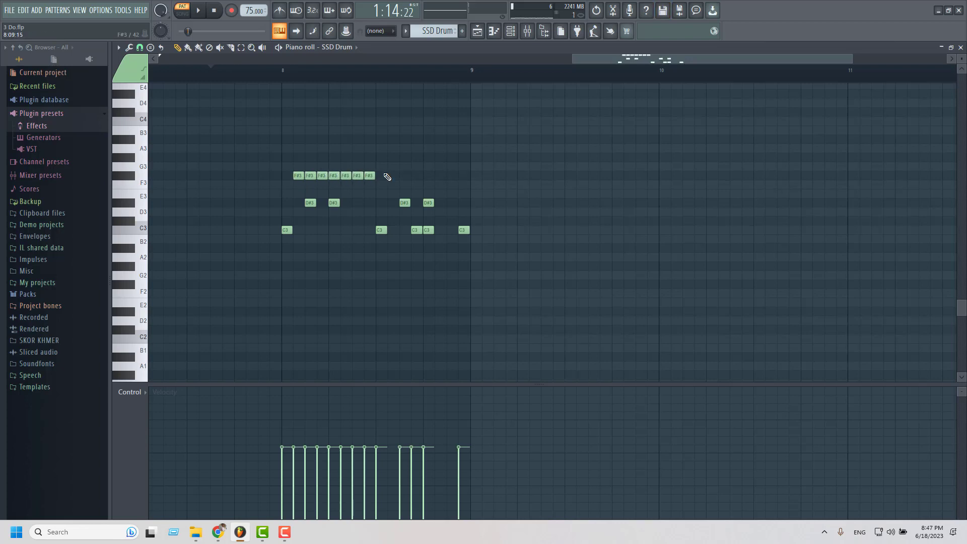
pyautogui.click(381, 176)
pyautogui.click(392, 176)
pyautogui.click(405, 176)
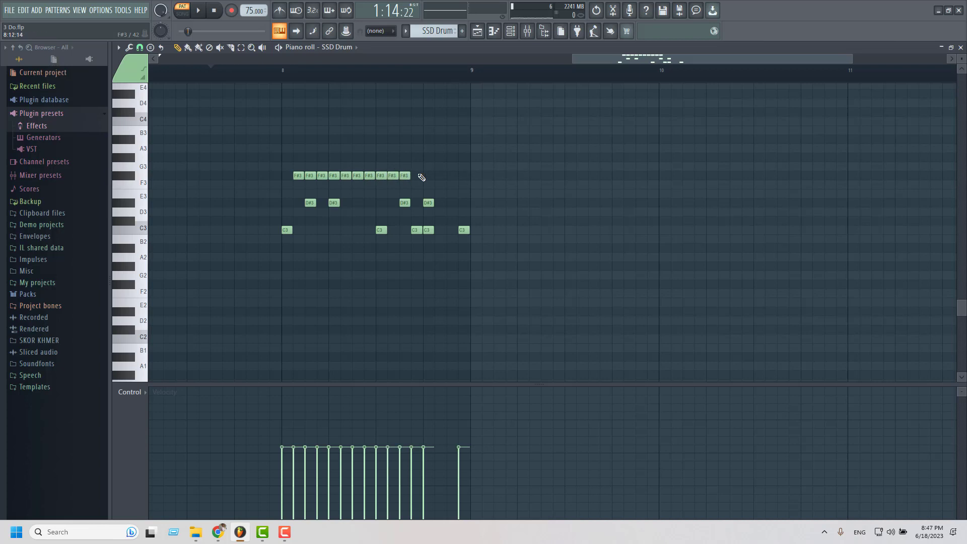
pyautogui.click(416, 176)
pyautogui.click(428, 176)
pyautogui.click(440, 176)
pyautogui.click(451, 176)
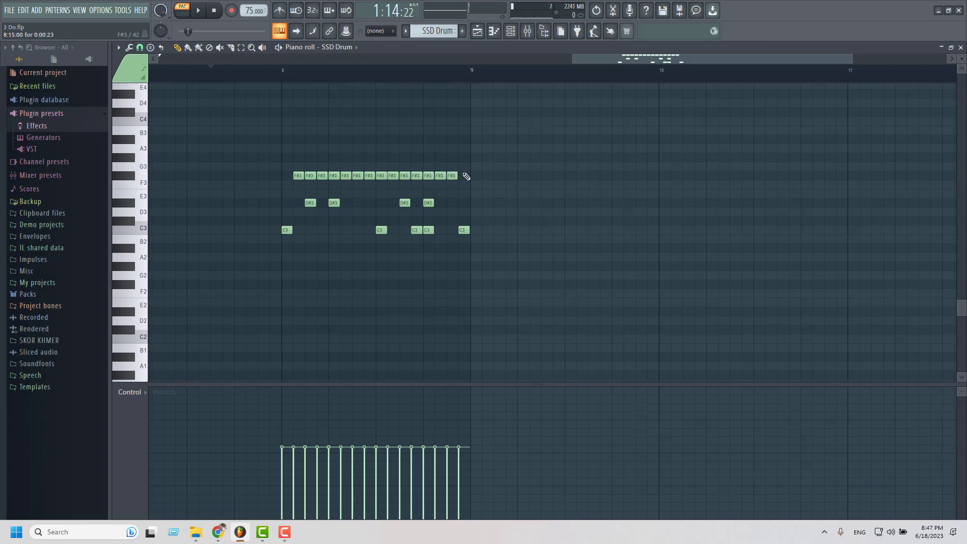
pyautogui.click(466, 176)
# - Play the pattern back from step 13 of bar 7 to check the F#3 line against the other drums
pyautogui.click(250, 77)
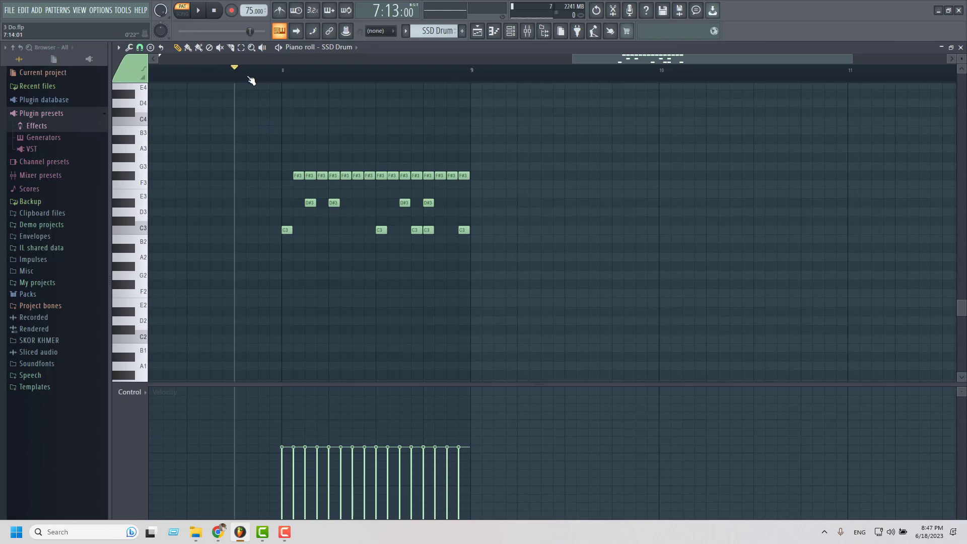
pyautogui.press('space')
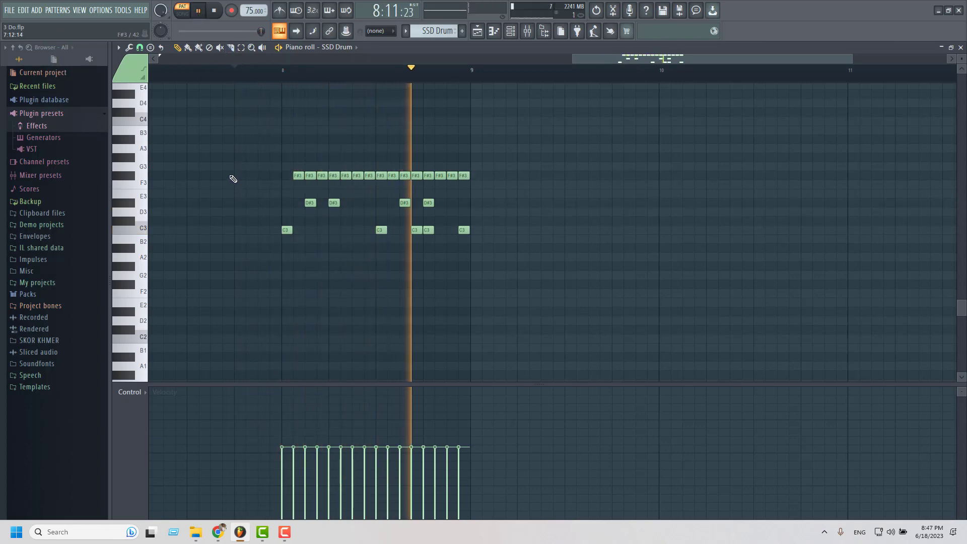
pyautogui.press('space')
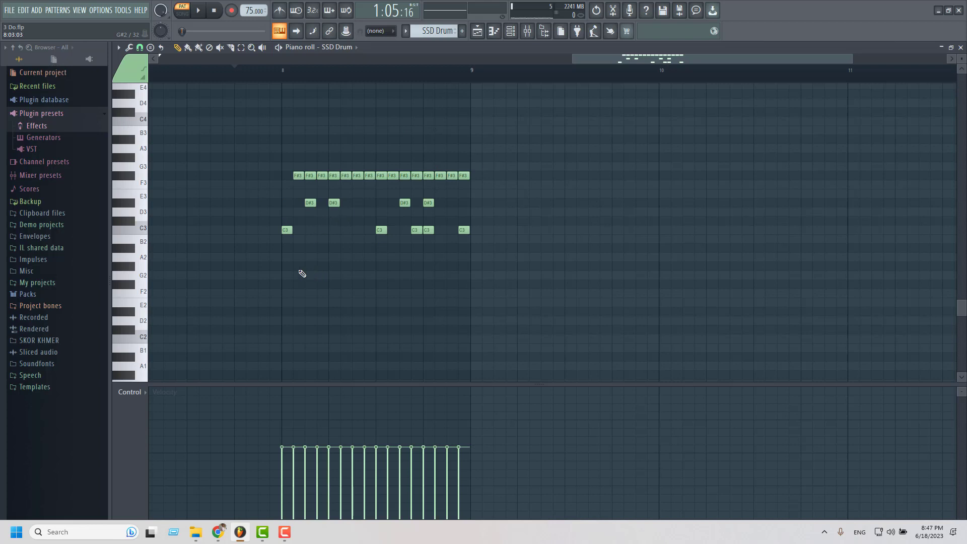
# - Audition the sounds around A#3 and place a one-step A#3 note at the start of bar 8
pyautogui.click(146, 151)
pyautogui.click(144, 154)
pyautogui.click(133, 143)
pyautogui.click(133, 143)
pyautogui.click(133, 145)
pyautogui.click(285, 140)
# - Audition the drum sounds on the C4 and C#4 keys and play the pattern back briefly
pyautogui.scroll(3, 271, 161)
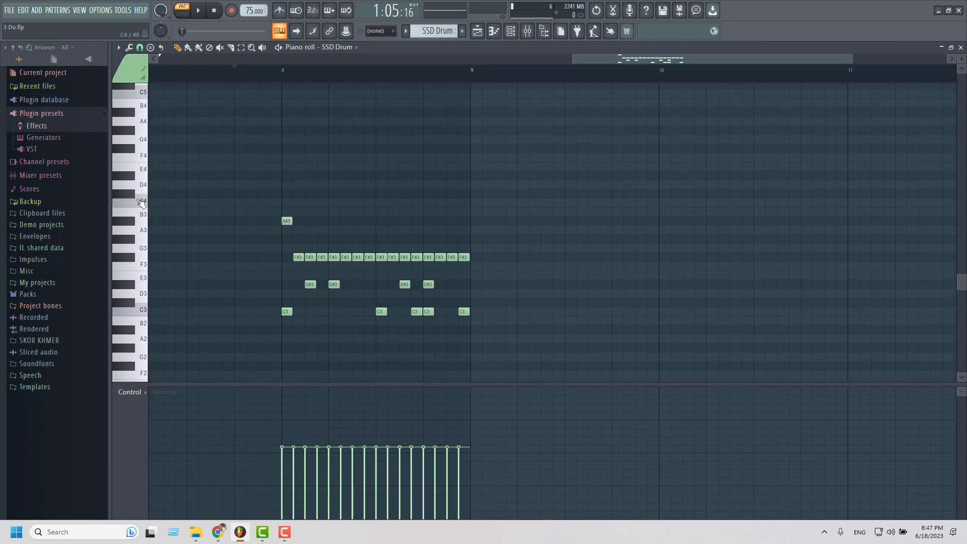
pyautogui.click(141, 200)
pyautogui.click(140, 196)
pyautogui.click(139, 195)
pyautogui.click(136, 197)
pyautogui.click(129, 197)
pyautogui.click(132, 197)
pyautogui.click(135, 197)
pyautogui.press('space')
pyautogui.click(203, 14)
# - Audition the drum sounds in the upper octave, comparing the keys around F#4 and G#4
pyautogui.moveTo(132, 153); pyautogui.dragTo(145, 160)
pyautogui.click(144, 160)
pyautogui.click(130, 151)
pyautogui.click(135, 150)
pyautogui.click(135, 150)
pyautogui.click(135, 149)
pyautogui.click(136, 136)
pyautogui.click(136, 135)
pyautogui.click(136, 132)
pyautogui.click(135, 135)
pyautogui.click(135, 135)
pyautogui.click(135, 153)
pyautogui.click(156, 139)
# - In bar 8, place one-step G#4 notes at steps 1, 5, 9, 13 and 16, and F#4 notes at steps 3, 7, 11 and 14
pyautogui.moveTo(156, 139); pyautogui.dragTo(286, 130)
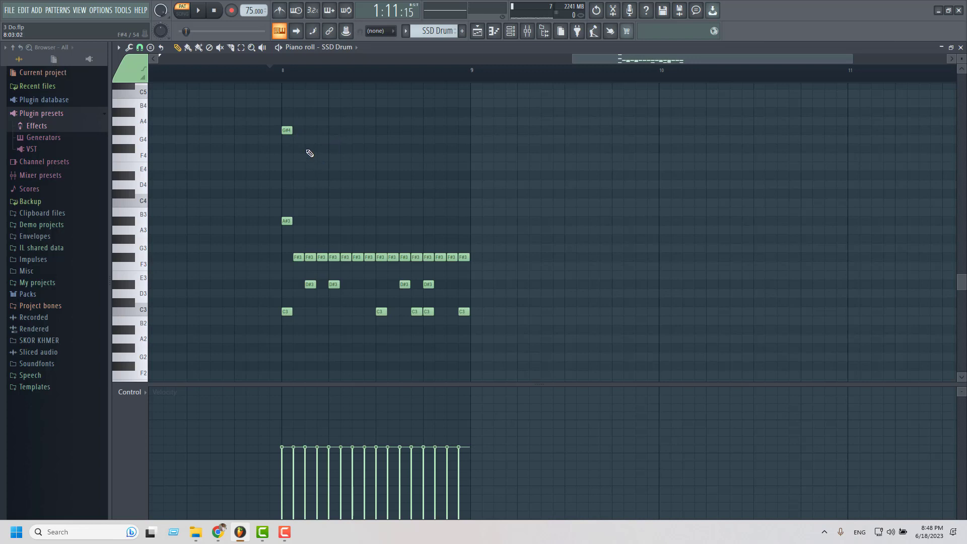
pyautogui.click(309, 149)
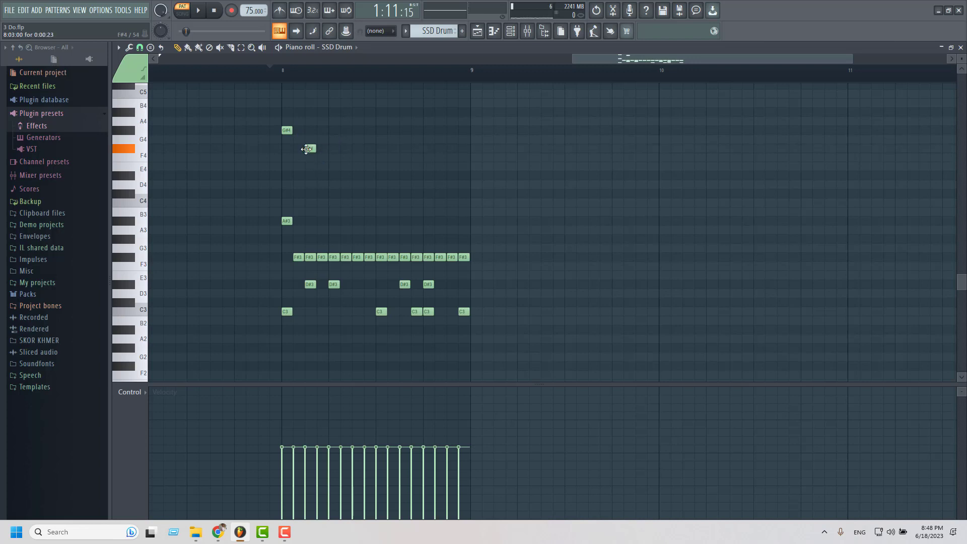
pyautogui.click(334, 131)
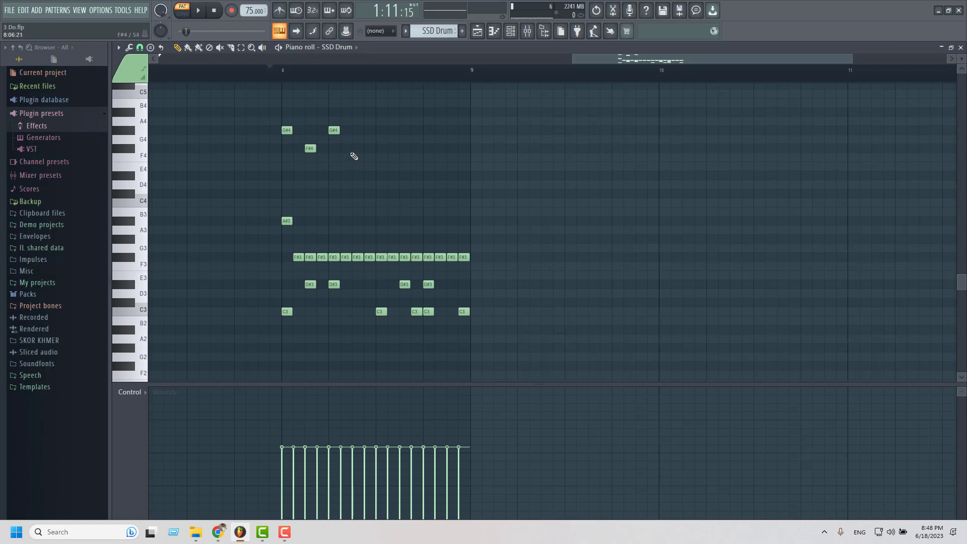
pyautogui.click(345, 149)
pyautogui.moveTo(349, 146); pyautogui.dragTo(408, 149)
pyautogui.click(381, 132)
pyautogui.click(395, 149)
pyautogui.click(428, 131)
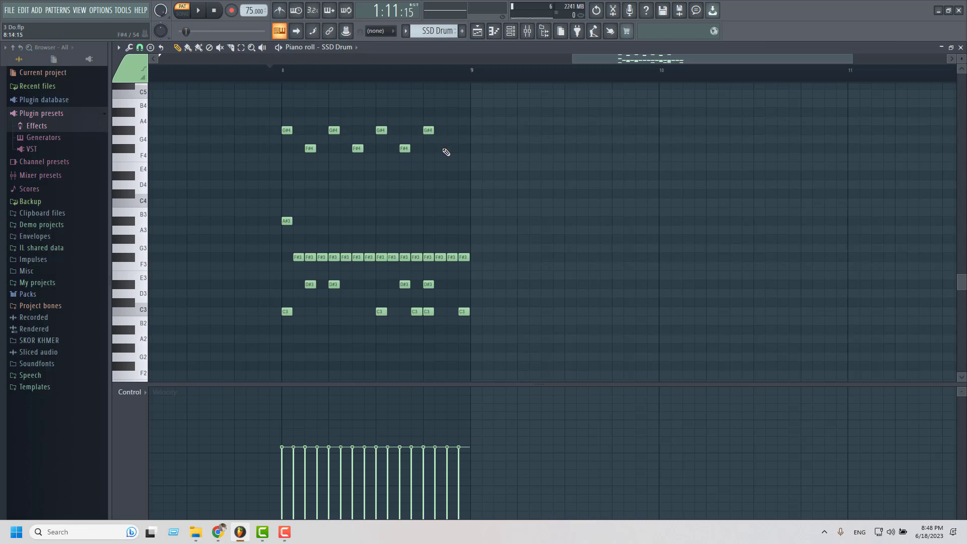
pyautogui.click(445, 150)
pyautogui.click(463, 131)
# - Play the pattern back from just before bar 8 and delete the G#4 note at step 16
pyautogui.click(263, 70)
pyautogui.click(280, 48)
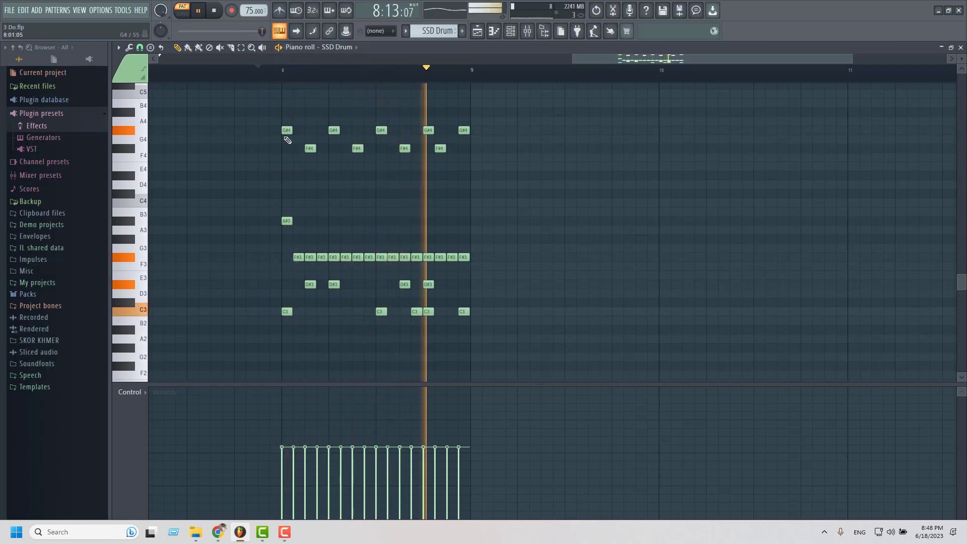
pyautogui.click(269, 71)
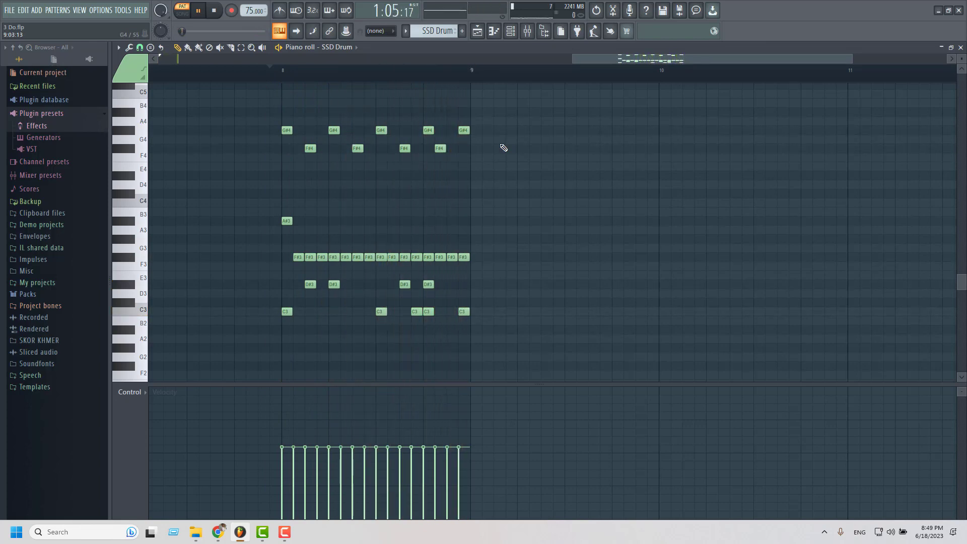
pyautogui.click(200, 11)
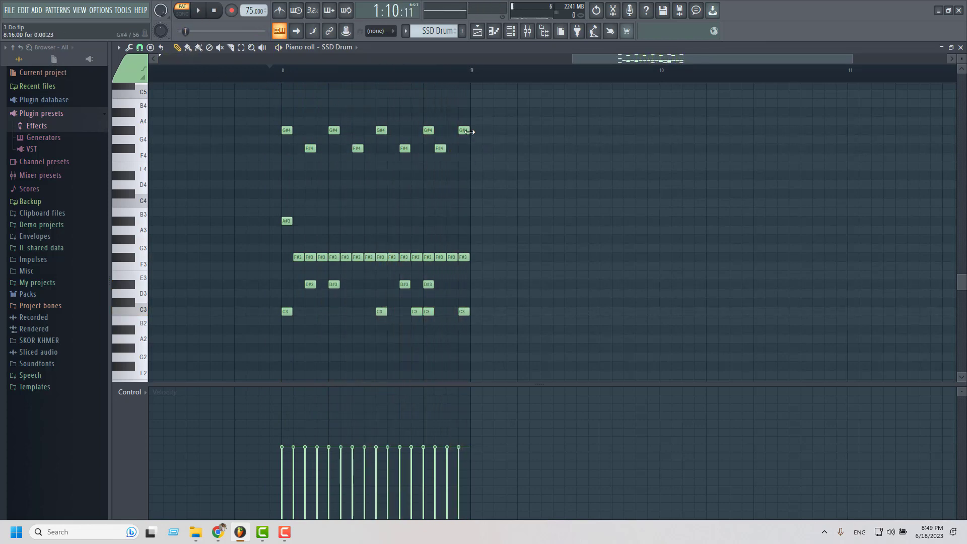
pyautogui.rightClick(464, 130)
# - Select all notes of bar 8 and copy them into bars 9, 10 and 11
pyautogui.moveTo(192, 121); pyautogui.dragTo(508, 343)
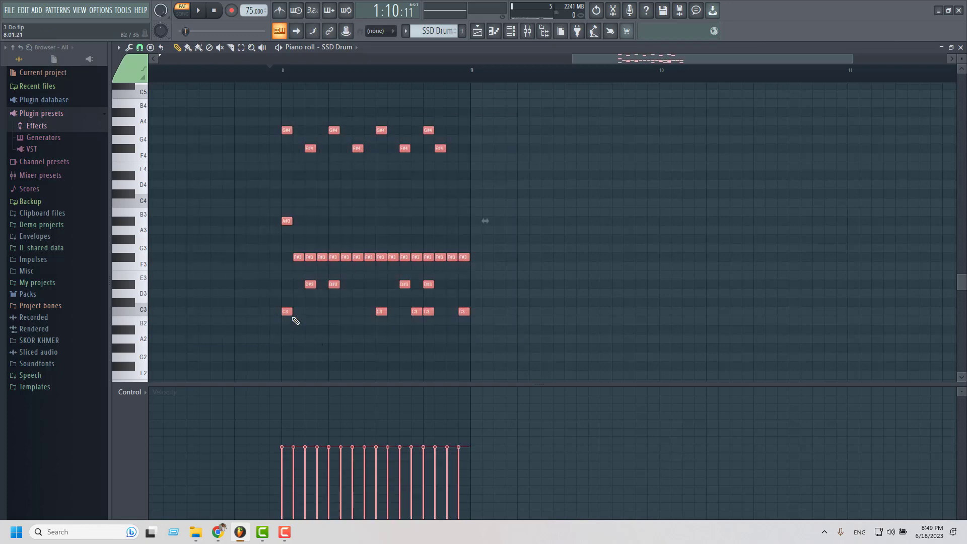
pyautogui.scroll(-1, 356, 196)
pyautogui.moveTo(600, 62); pyautogui.dragTo(636, 63)
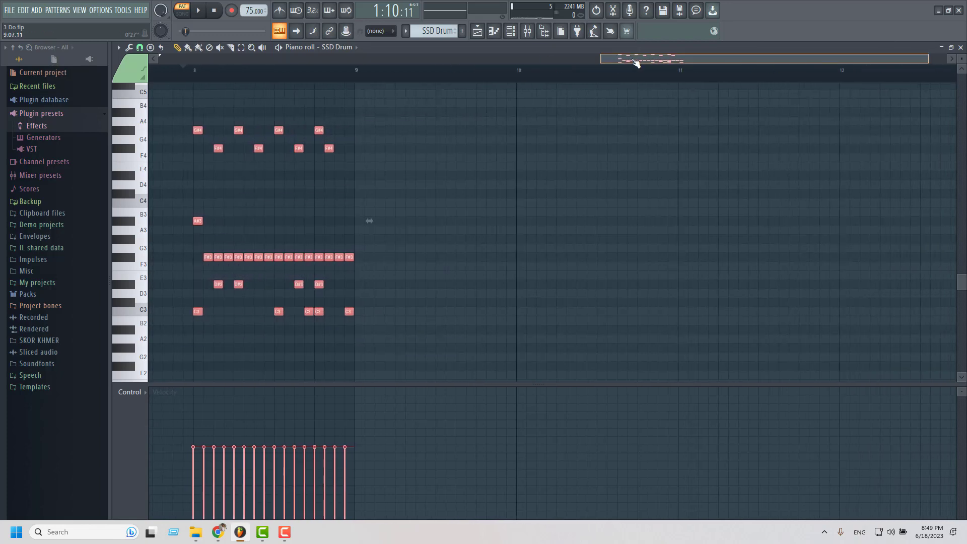
pyautogui.scroll(-1, 328, 233)
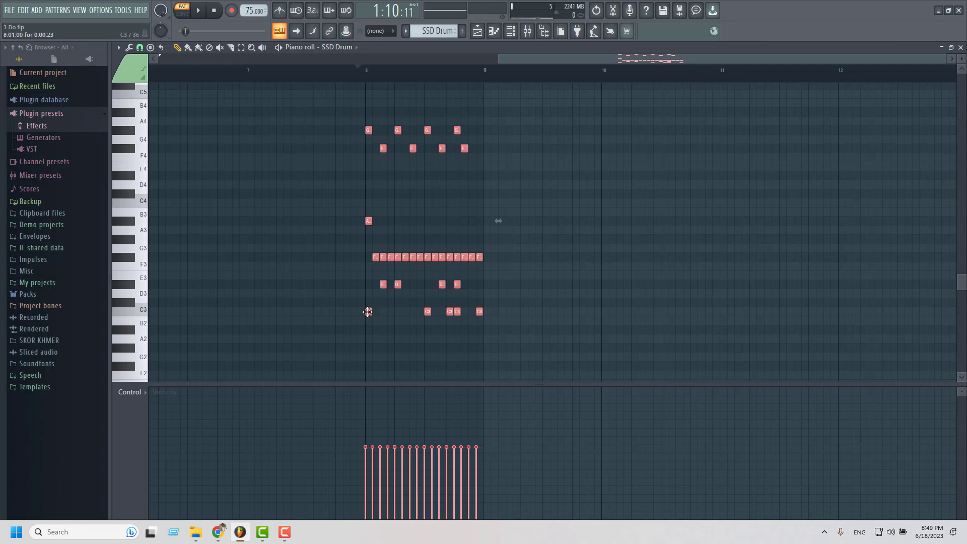
pyautogui.moveTo(367, 312); pyautogui.dragTo(725, 313)
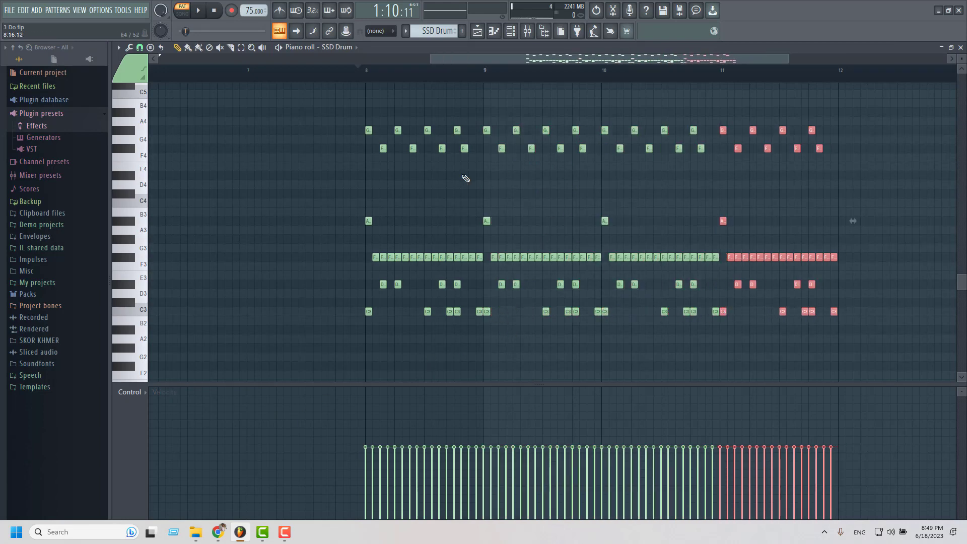
# - Select all notes of bars 8 to 11, copy them to bars 12 to 15, and clear the selection
pyautogui.moveTo(320, 99); pyautogui.dragTo(894, 350)
pyautogui.hscroll(3, 451, 73)
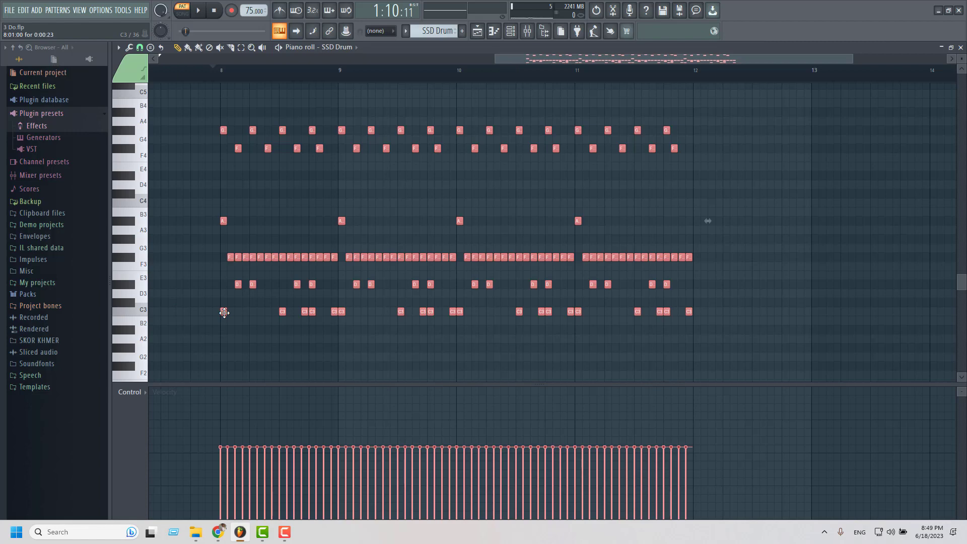
pyautogui.moveTo(224, 313); pyautogui.dragTo(694, 311)
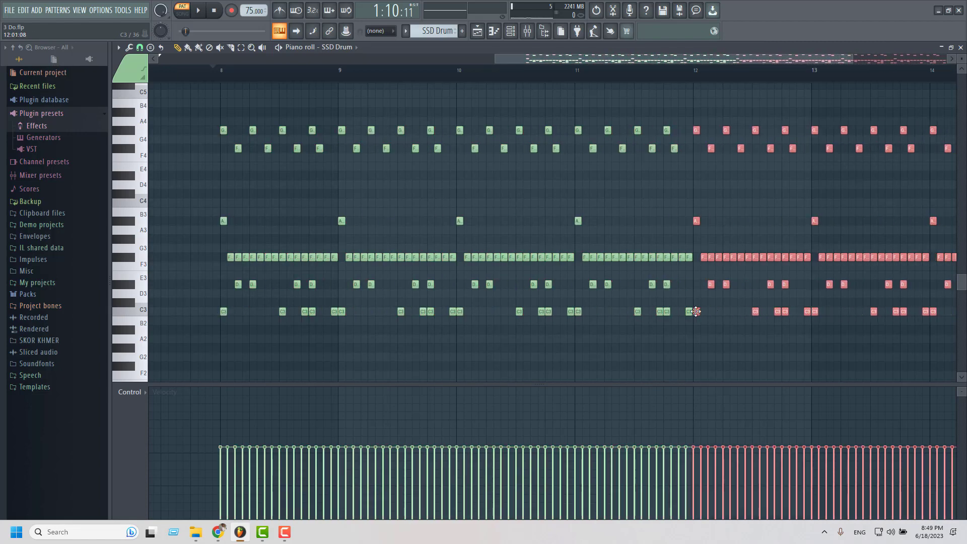
pyautogui.scroll(-3, 431, 222)
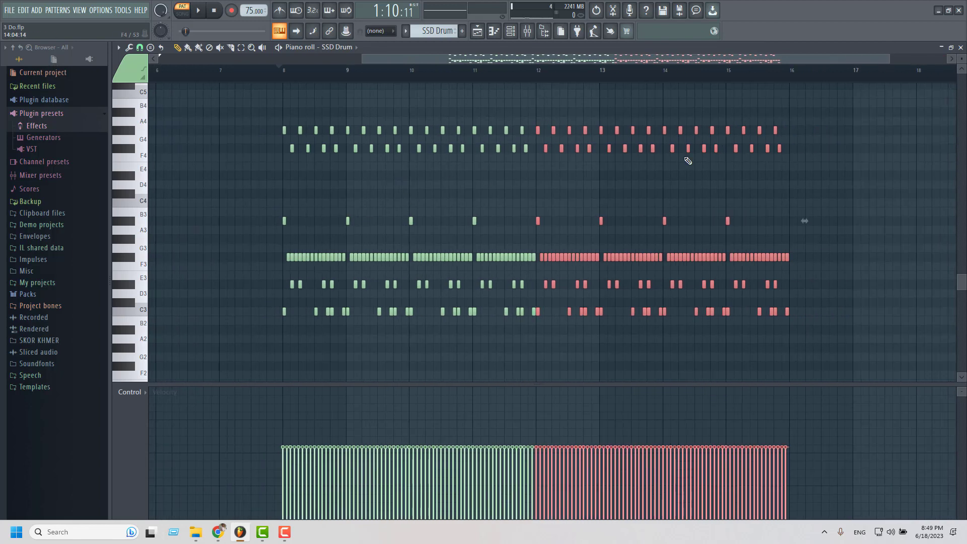
pyautogui.click(695, 184)
# - Play the whole drum pattern back from step 13 of bar 7 through bar 15
pyautogui.click(268, 76)
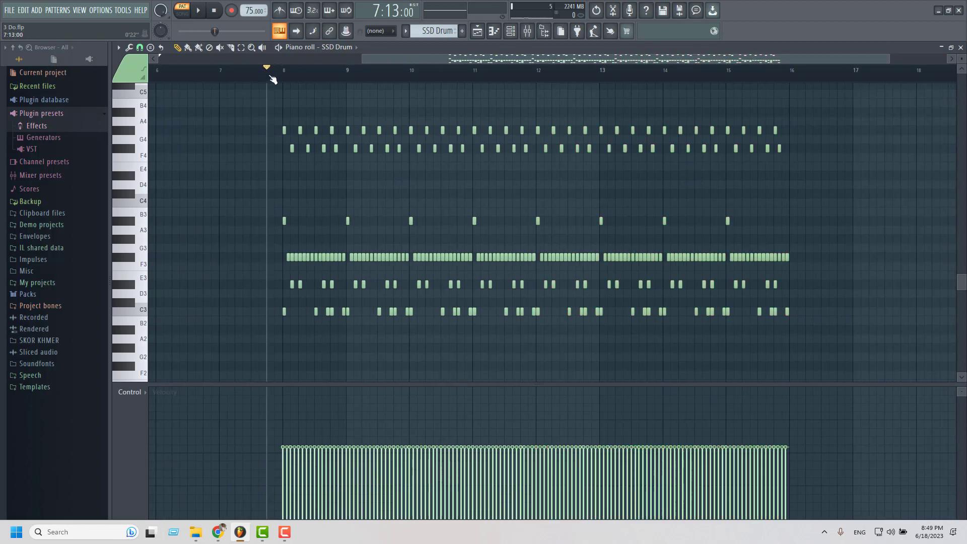
pyautogui.press('space')
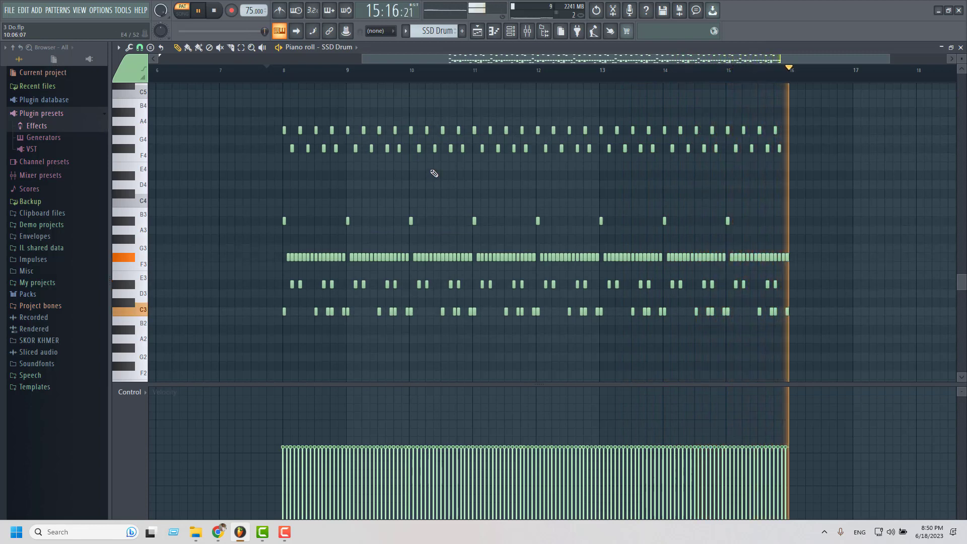
pyautogui.press('space')
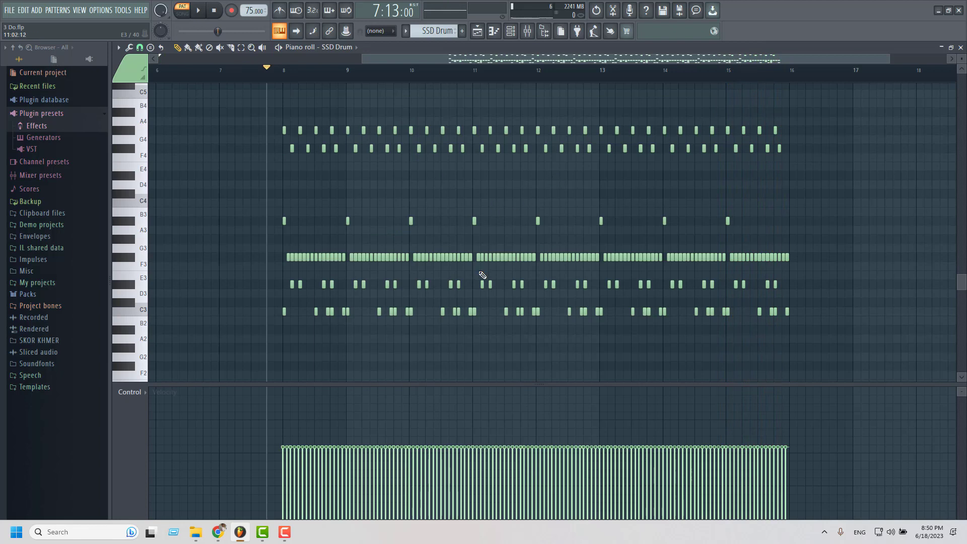